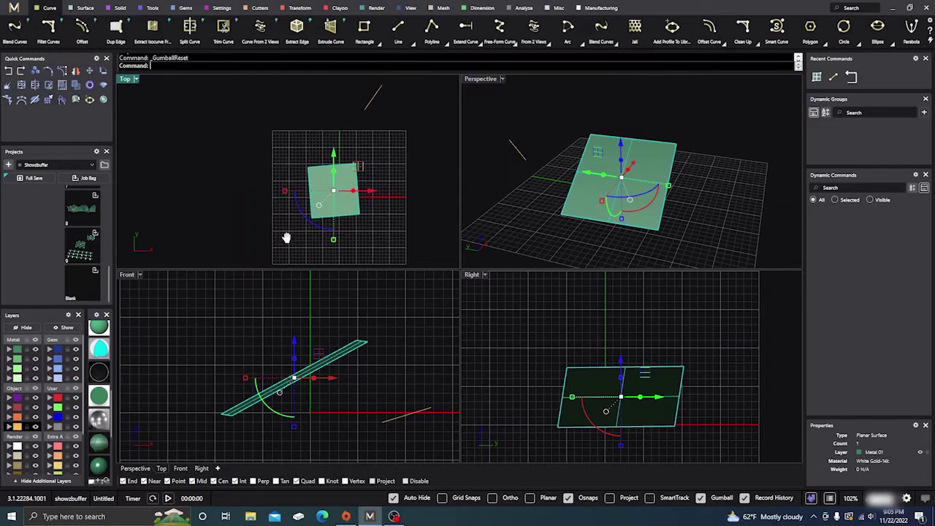
Step: Move the line in the Top view to the plane's negative-X side, near the edge of the grid
click(338, 114)
drag(351, 101, 242, 194)
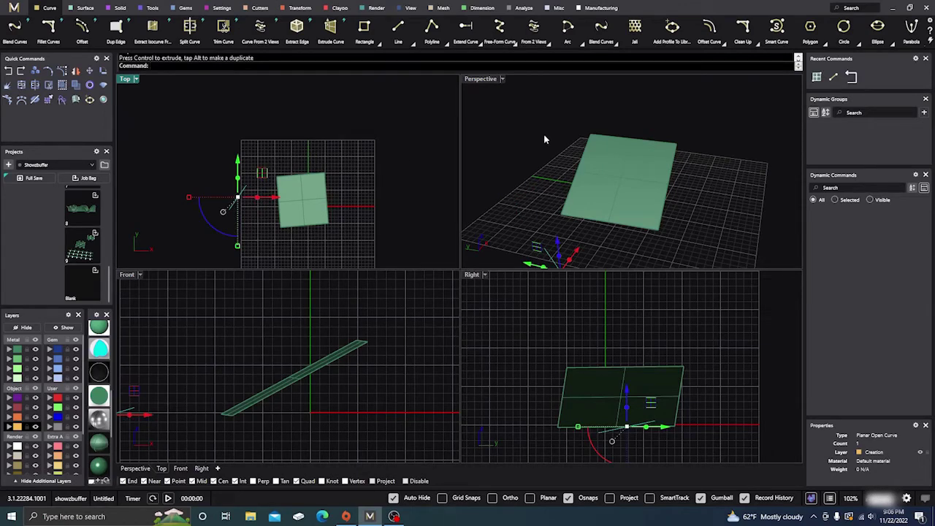
scroll(545, 139, down, 3)
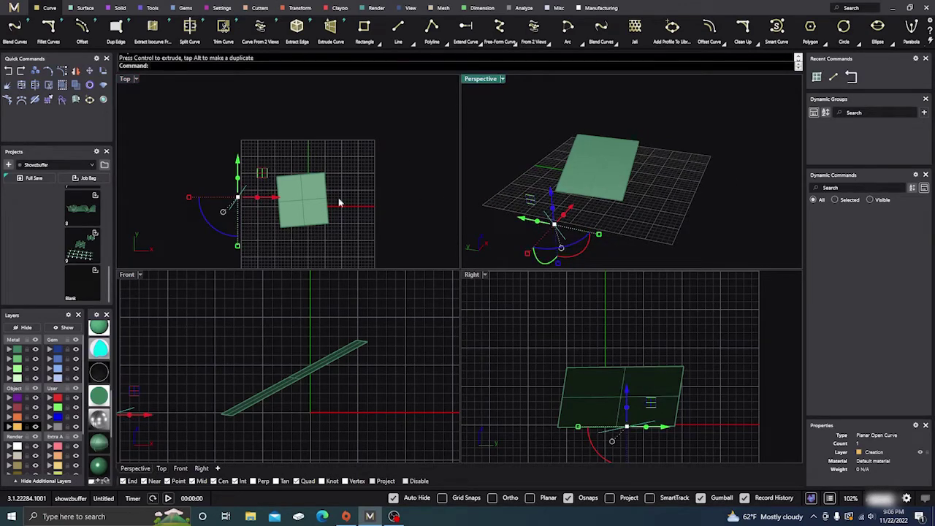
drag(261, 174, 313, 146)
click(358, 130)
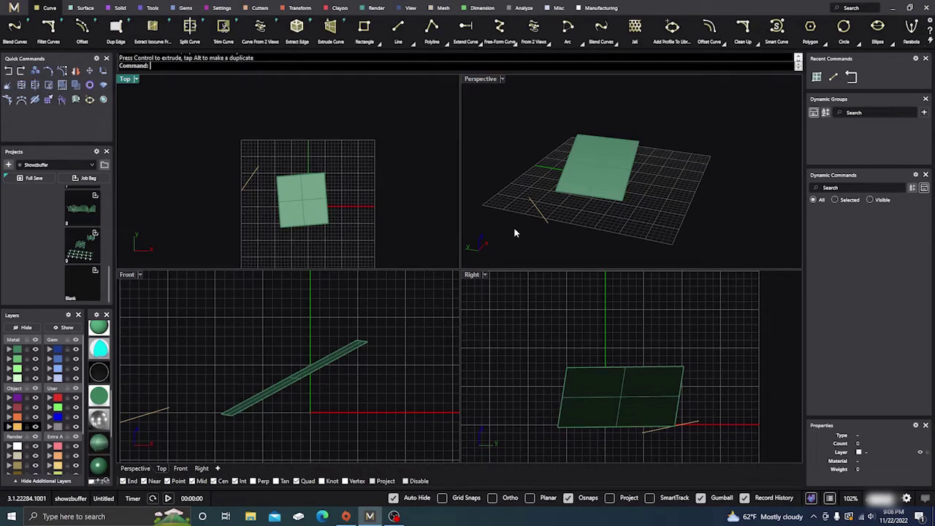
Step: Select the line and snap its centre to the midpoint of the plane's lower edge
right_drag(514, 233, 535, 218)
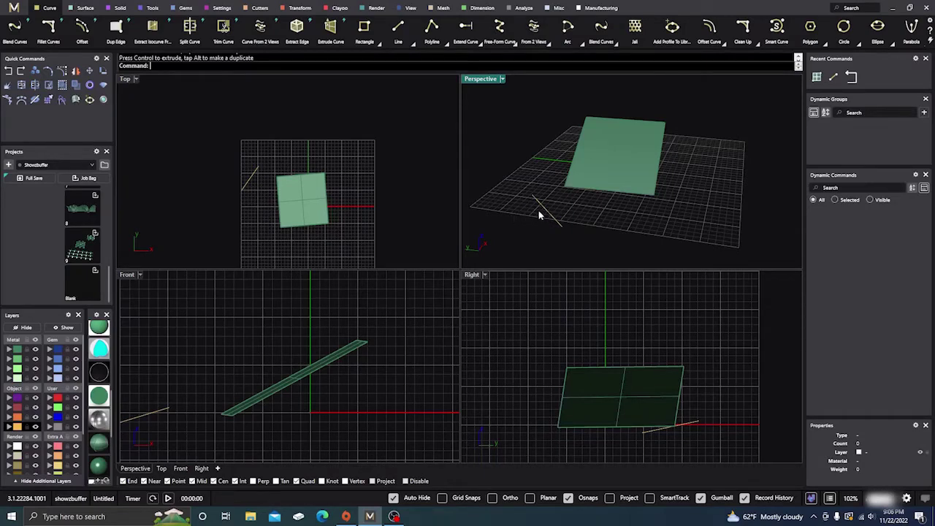
click(549, 212)
right_drag(549, 212, 566, 231)
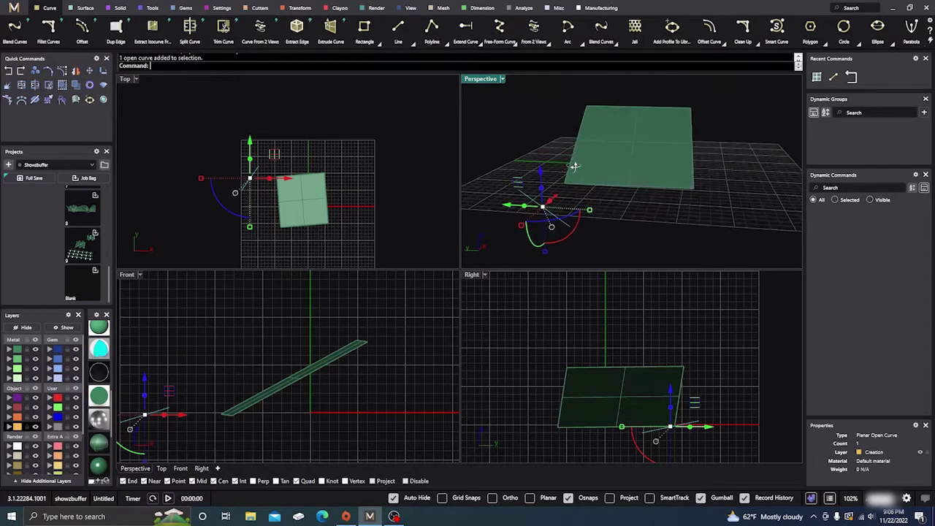
click(551, 229)
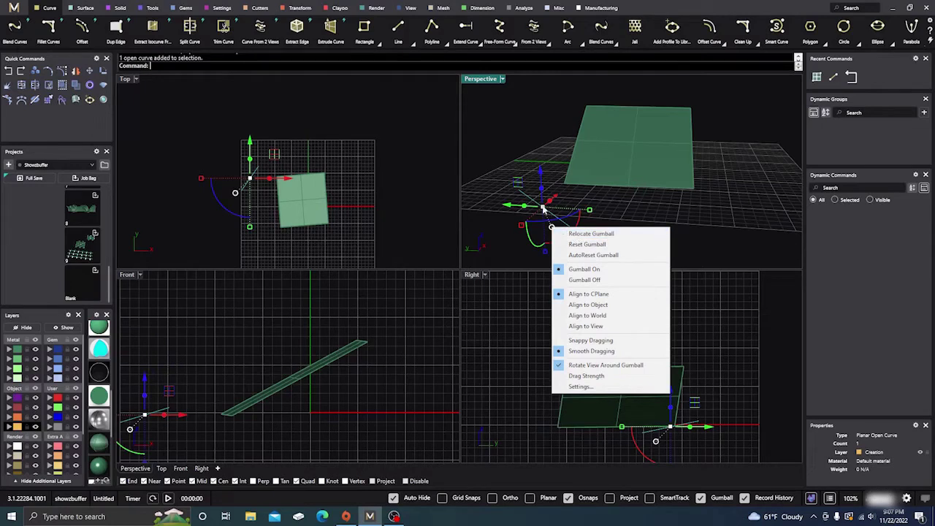
key(Escape)
key(ctrl)
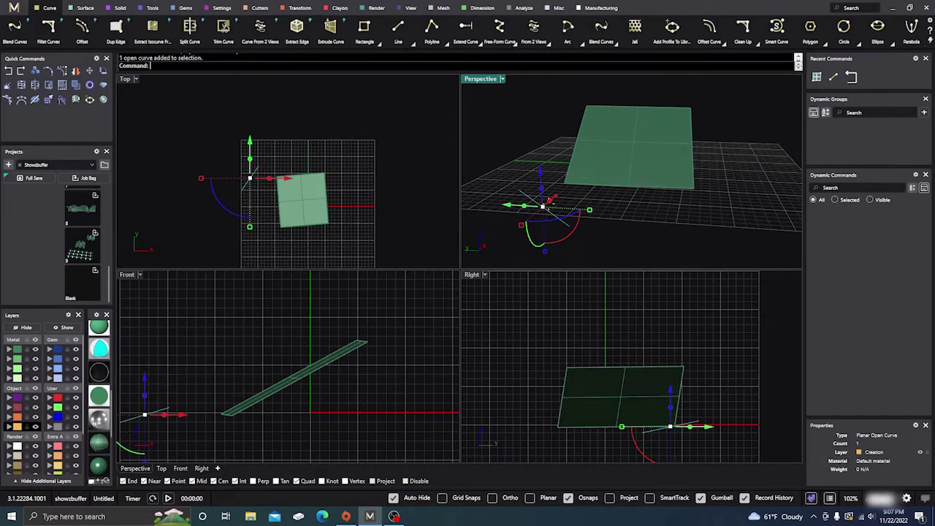
drag(543, 207, 628, 189)
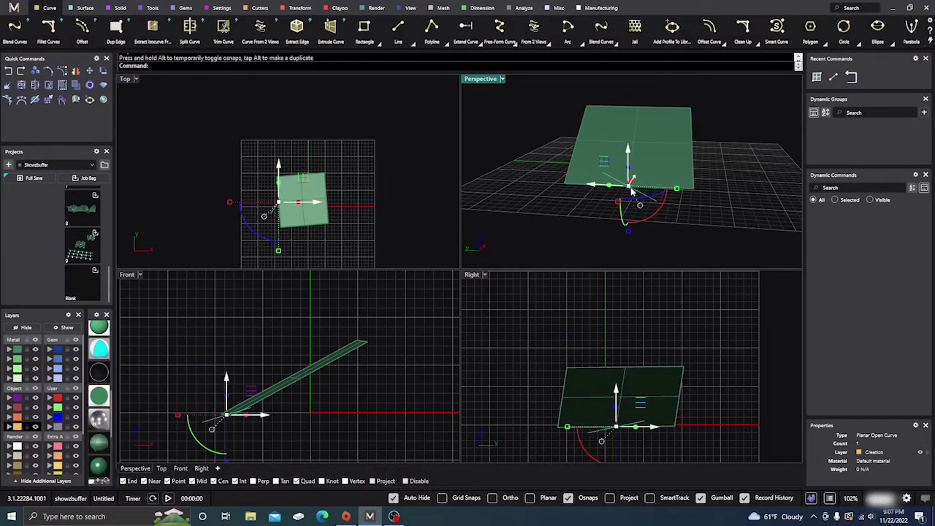
Step: Move the line off the plane, try extruding it along the X axis with the gumball, and undo the extrusion
drag(632, 190, 381, 191)
click(627, 145)
drag(627, 145, 582, 201)
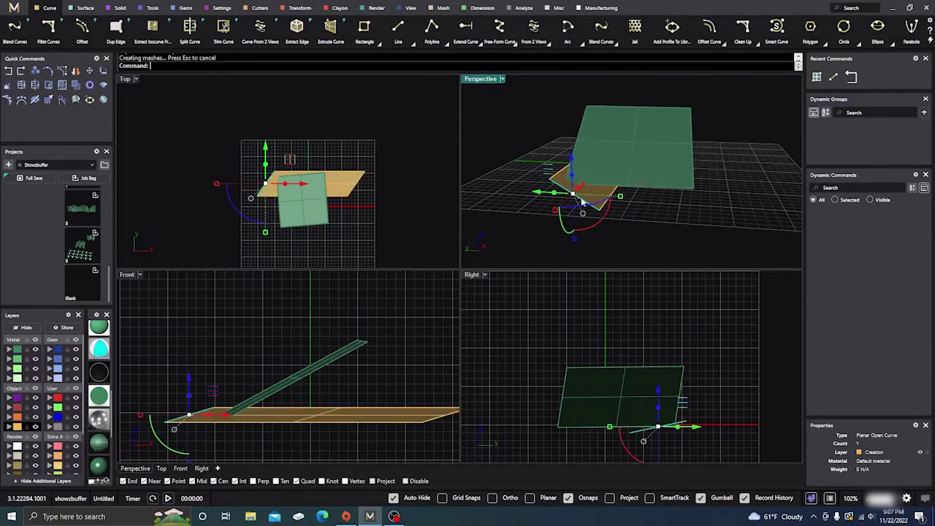
click(9, 71)
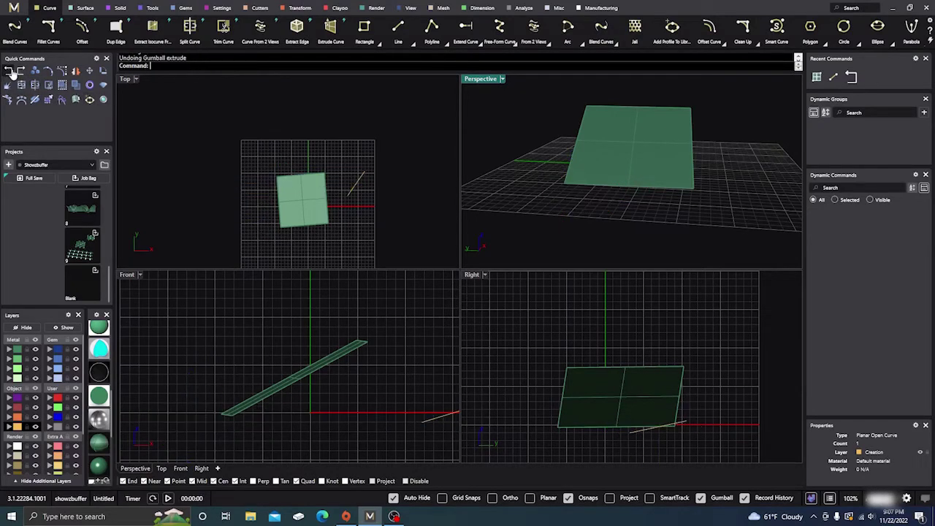
Step: Snap the line's centre to the centre of the plane, and move it off again to the plane's negative-X side
click(354, 187)
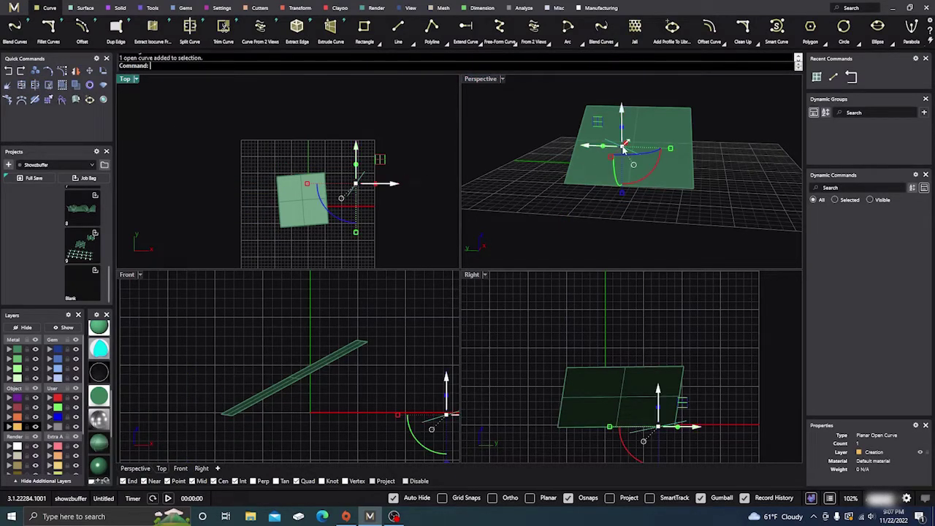
drag(623, 146, 293, 377)
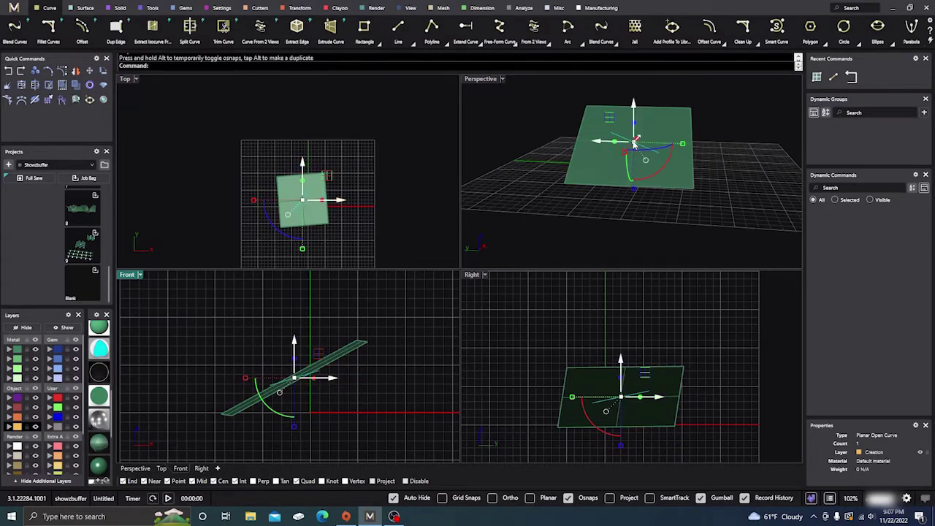
drag(636, 143, 527, 173)
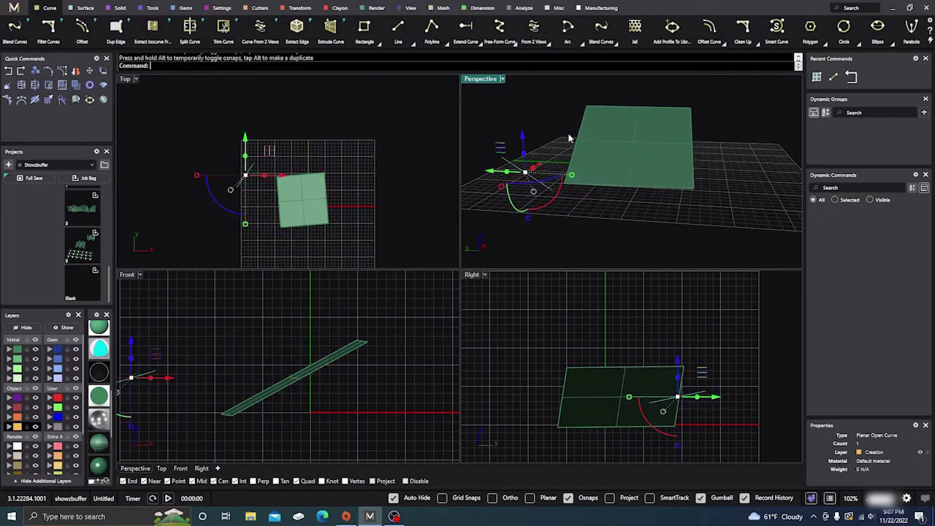
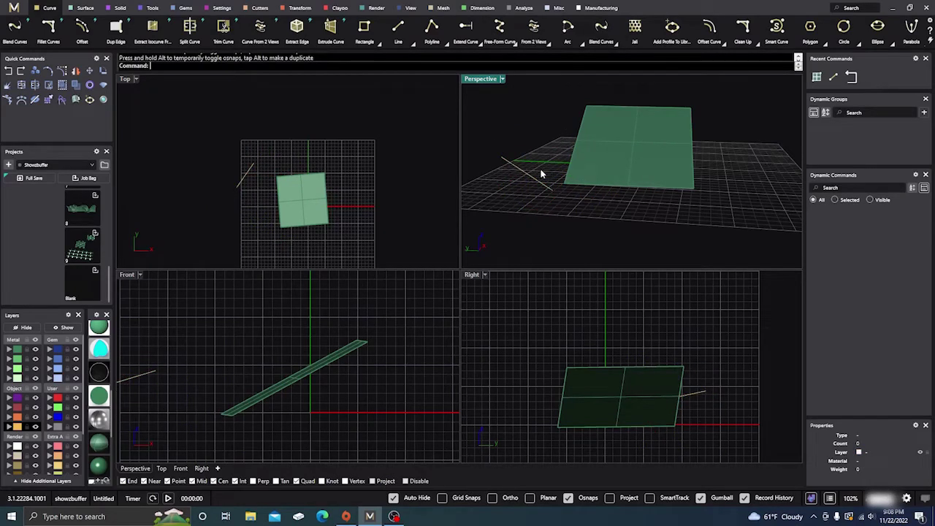
Step: Snap the line's centre to the nearest lower corner of the plane, and move it clear of the plane
click(532, 179)
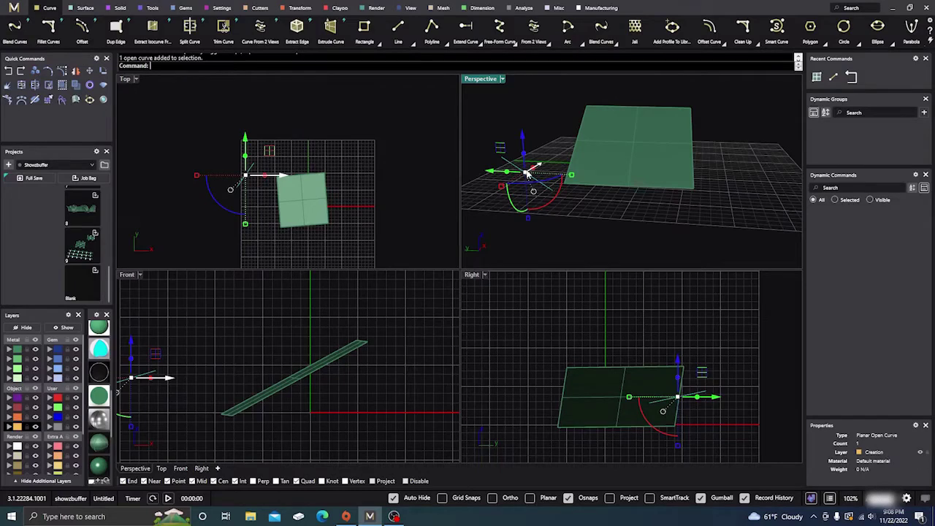
drag(525, 175, 564, 183)
scroll(563, 186, up, 5)
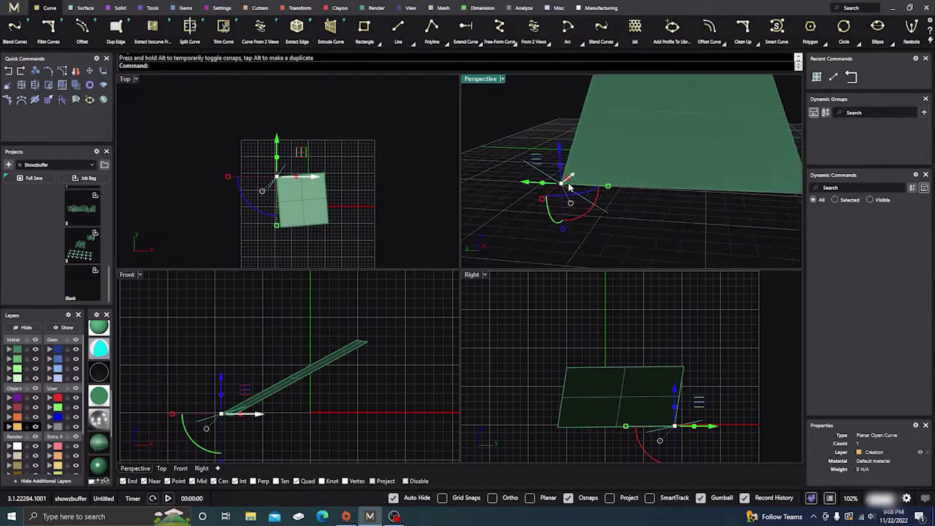
scroll(563, 186, down, 3)
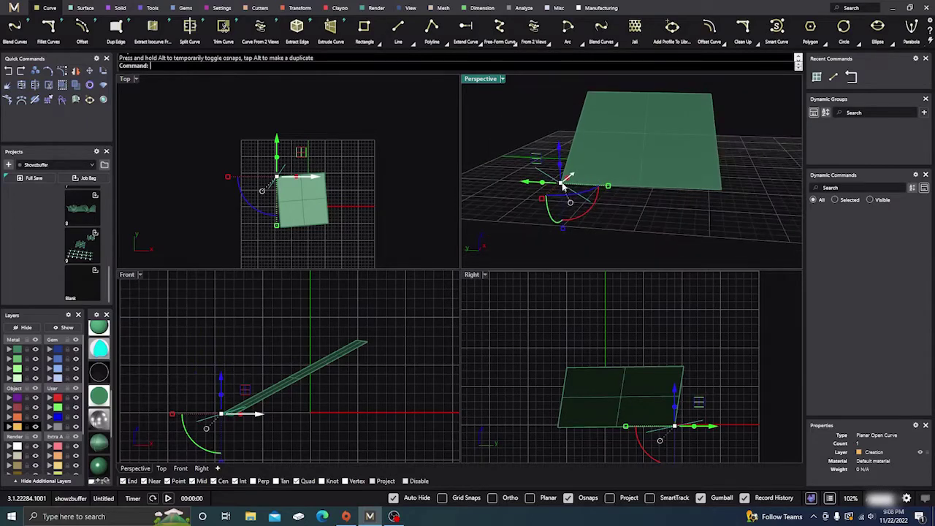
drag(563, 186, 521, 158)
key(Escape)
Step: Move the plane freely by its gumball centre through the four viewports and return it to its starting position
click(620, 147)
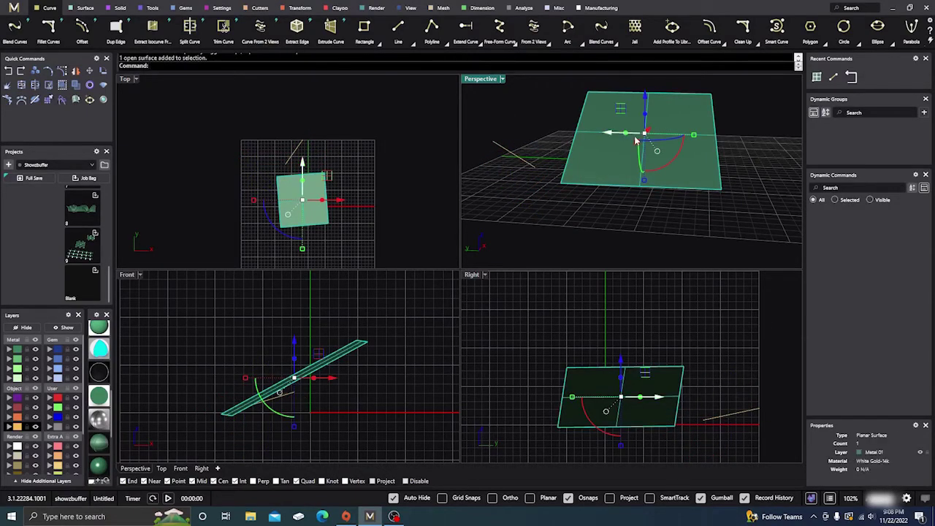
drag(645, 135, 494, 217)
drag(314, 292, 293, 321)
drag(618, 369, 438, 219)
drag(709, 109, 620, 106)
drag(397, 170, 301, 200)
drag(354, 378, 301, 327)
drag(307, 199, 328, 198)
drag(615, 132, 651, 217)
mouse_move(621, 394)
mouse_down()
mouse_move(601, 353)
mouse_move(605, 372)
mouse_move(649, 333)
mouse_move(588, 313)
mouse_move(629, 317)
mouse_move(608, 374)
mouse_move(622, 397)
mouse_up()
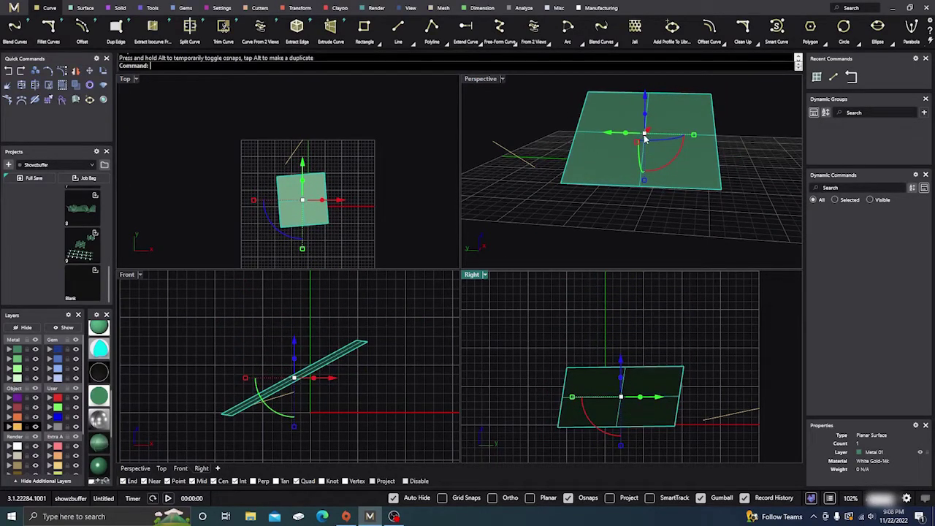
click(580, 227)
Step: Snap the plane's centre to the line's end point, and reposition it in the Top view beyond the Y axis on the positive-X side
click(648, 138)
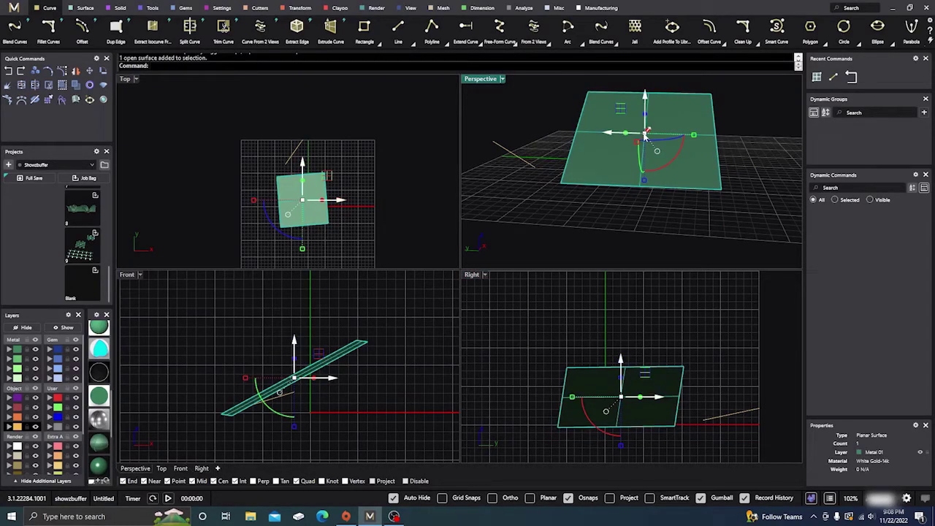
drag(645, 135, 302, 139)
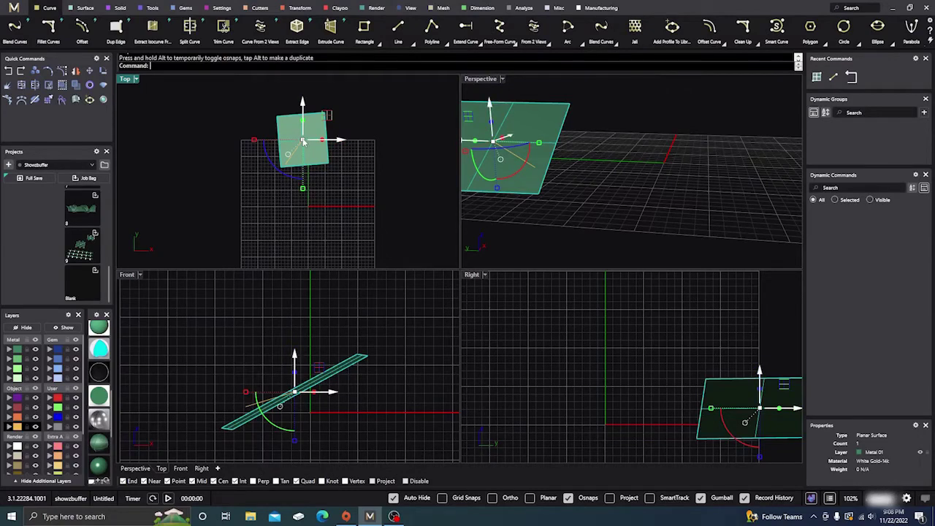
drag(303, 142, 373, 188)
click(573, 195)
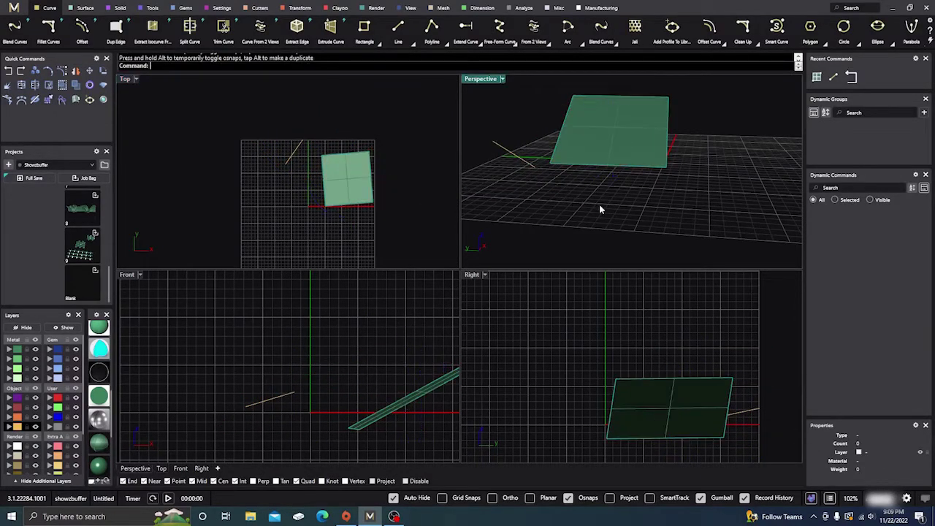
Step: Reselect the plane and shift it slightly towards the origin by its gumball centre in the Perspective view
scroll(618, 217, down, 1)
click(582, 171)
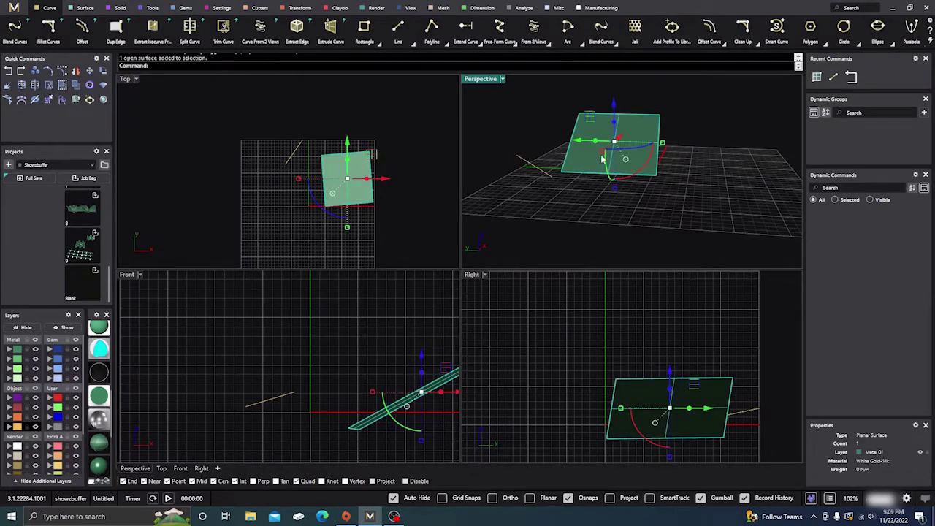
scroll(605, 139, up, 1)
key(Left)
key(Left)
key(Left)
key(Left)
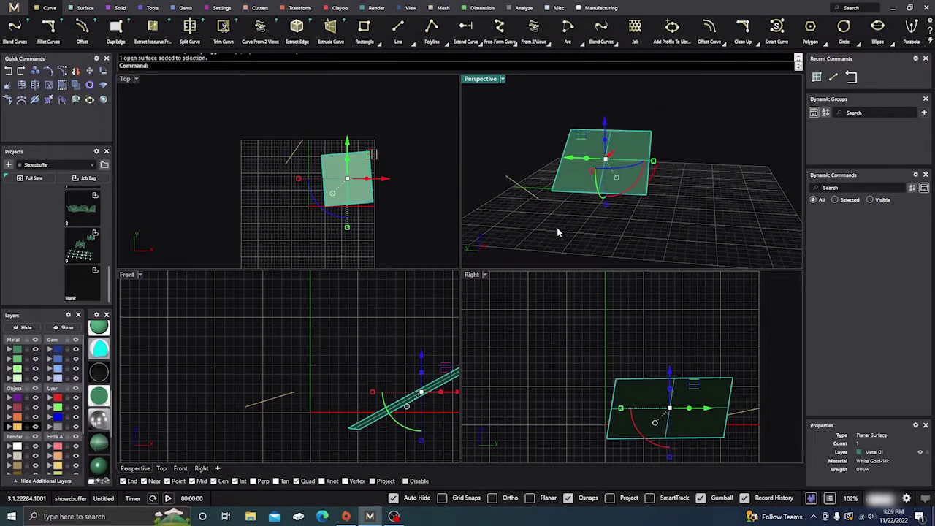
scroll(626, 182, up, 1)
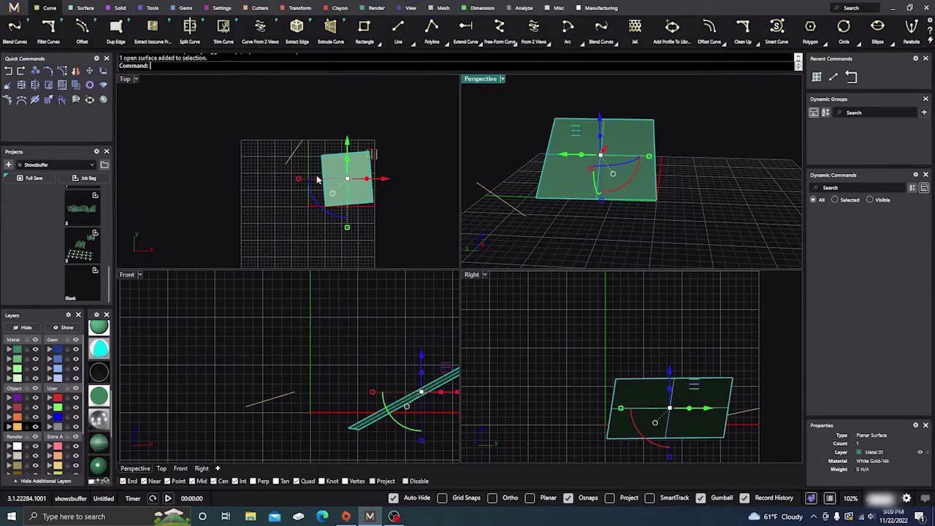
scroll(609, 156, up, 2)
right_drag(608, 156, 676, 179)
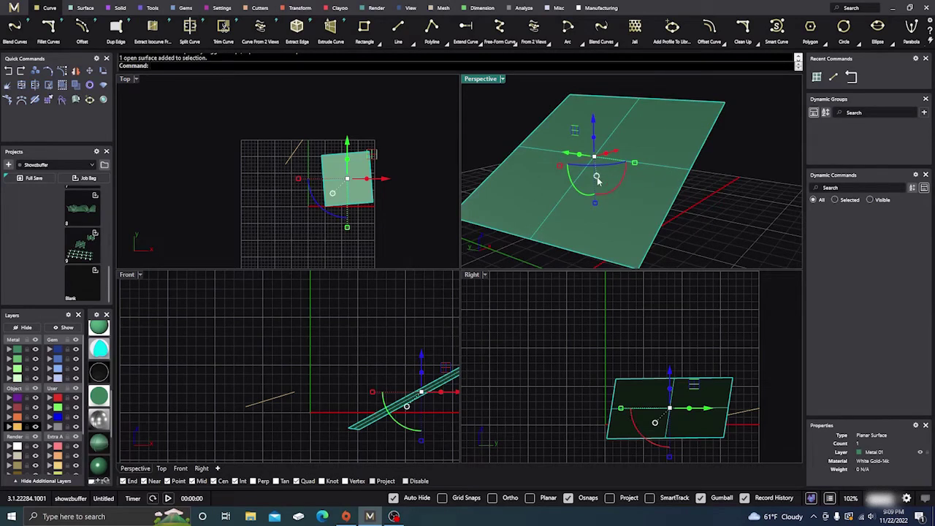
scroll(626, 202, down, 2)
drag(595, 170, 596, 164)
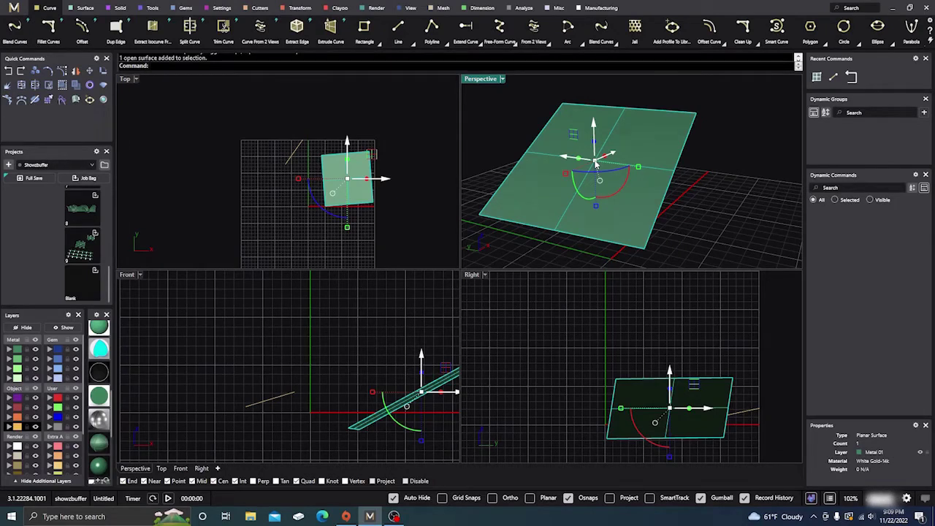
mouse_move(596, 164)
mouse_down()
mouse_move(557, 127)
mouse_move(562, 106)
mouse_move(699, 111)
mouse_move(661, 165)
mouse_move(598, 161)
mouse_move(556, 232)
mouse_move(486, 210)
mouse_move(539, 184)
mouse_move(527, 157)
mouse_move(345, 172)
mouse_move(368, 152)
mouse_move(526, 183)
mouse_move(624, 215)
mouse_move(632, 237)
mouse_move(594, 161)
mouse_move(603, 172)
mouse_move(614, 165)
mouse_move(594, 170)
mouse_up()
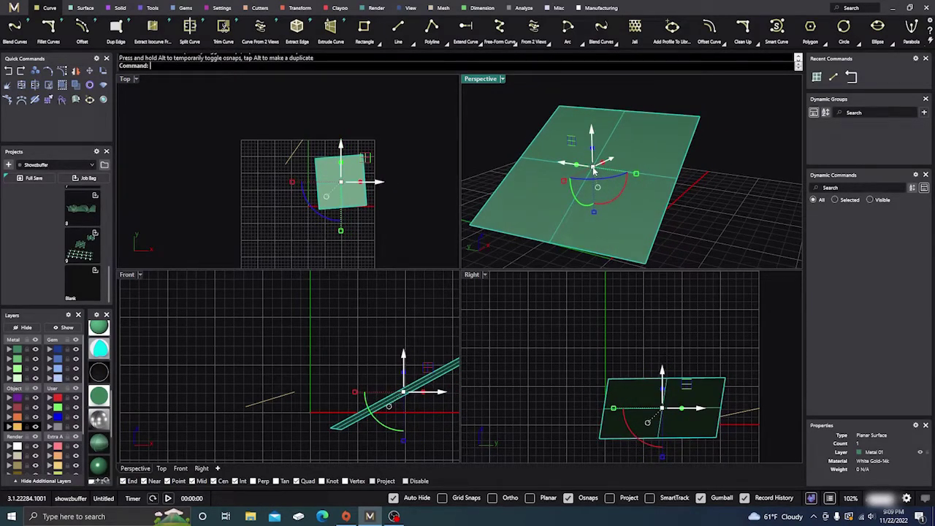
Step: Relocate the gumball from the plane's centre to its upper corner on the positive-X side
ctrl+drag(594, 170, 700, 117)
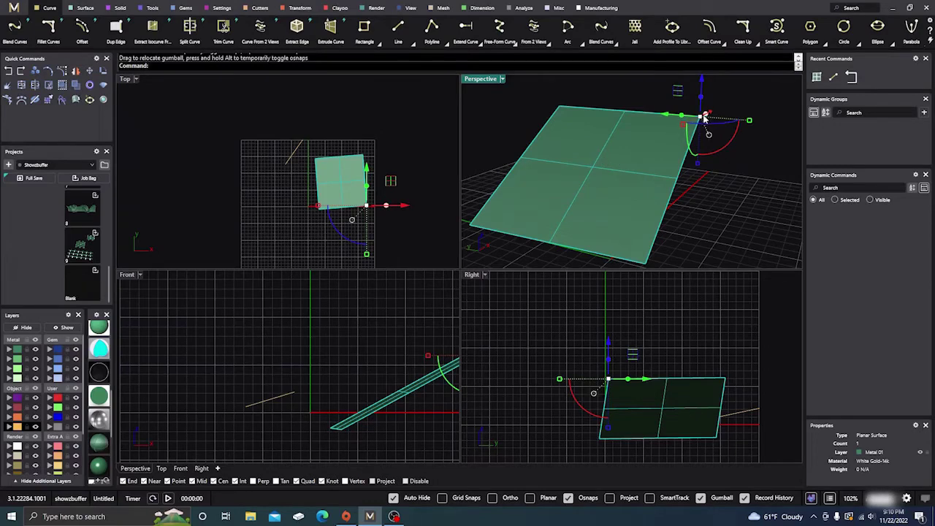
mouse_move(703, 119)
mouse_down()
mouse_move(680, 146)
mouse_move(708, 125)
mouse_move(698, 120)
mouse_up()
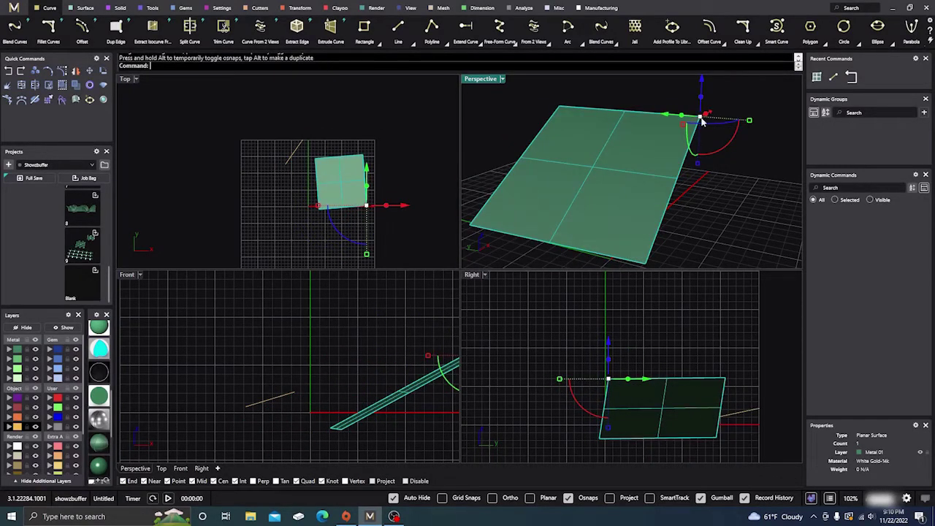
mouse_move(676, 108)
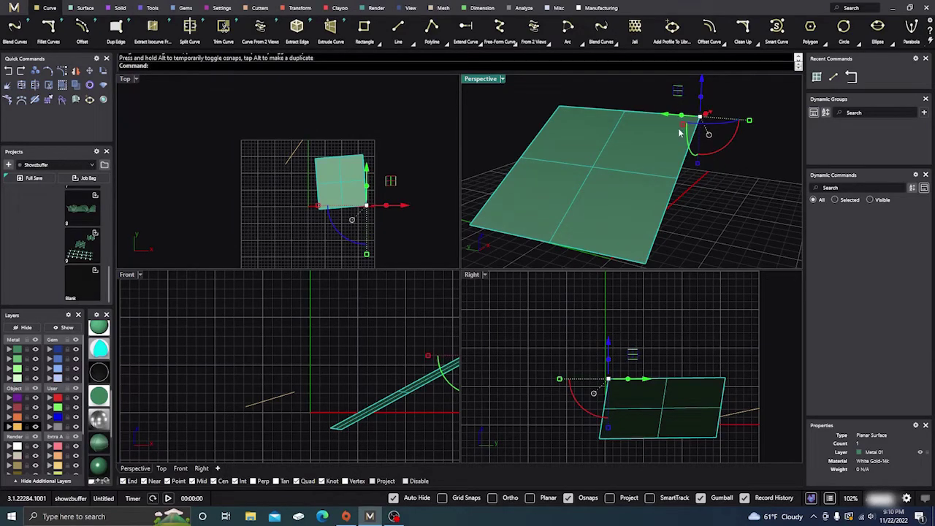
mouse_move(703, 119)
mouse_down()
mouse_move(637, 179)
mouse_move(590, 168)
mouse_move(581, 181)
mouse_move(600, 151)
mouse_move(607, 162)
mouse_move(561, 206)
mouse_move(494, 216)
mouse_move(617, 131)
mouse_move(626, 111)
mouse_move(648, 121)
mouse_move(637, 156)
mouse_move(610, 146)
mouse_move(613, 159)
mouse_move(596, 167)
mouse_move(700, 116)
mouse_up()
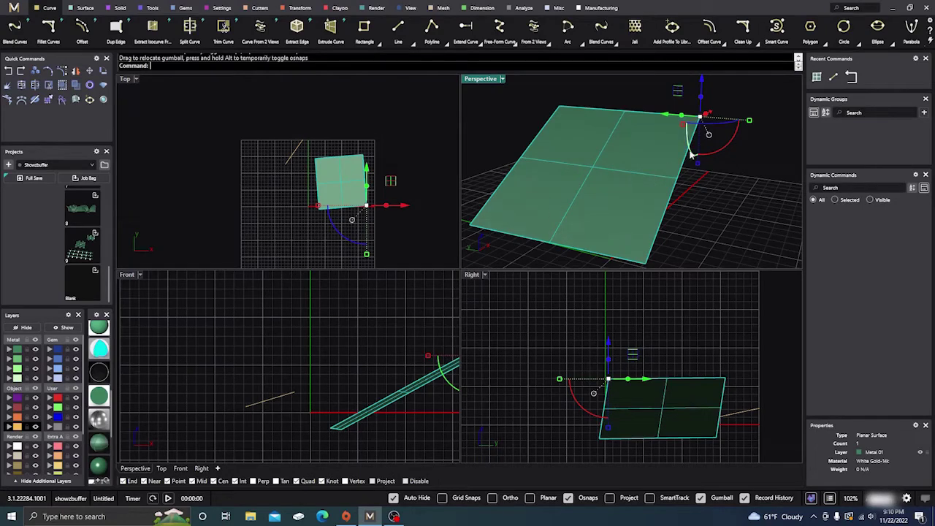
Step: Reset the plane's gumball to its centre and switch the gumball behaviour to Snappy gumball in its settings
click(710, 134)
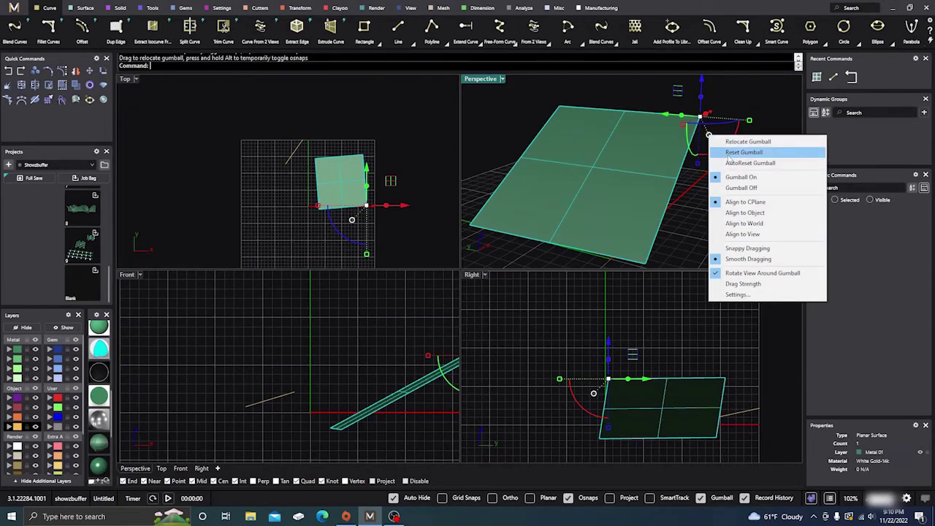
click(731, 152)
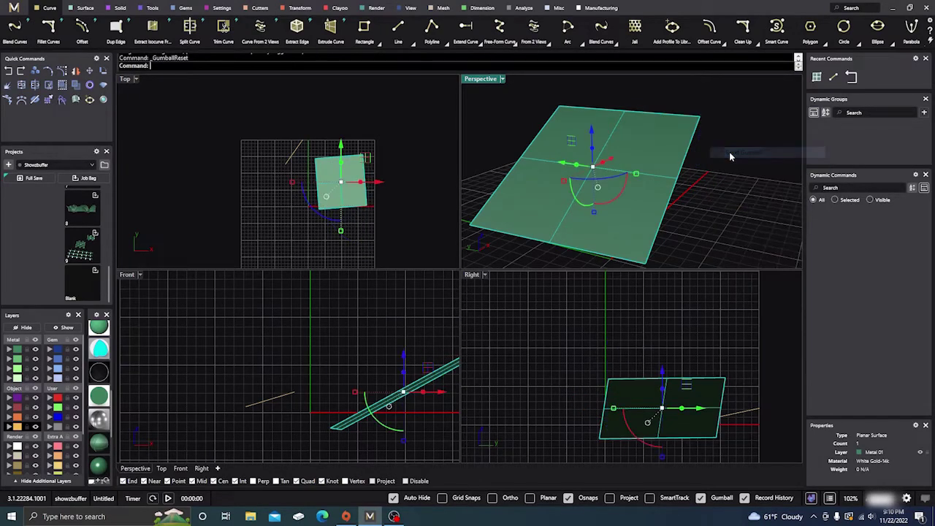
click(598, 188)
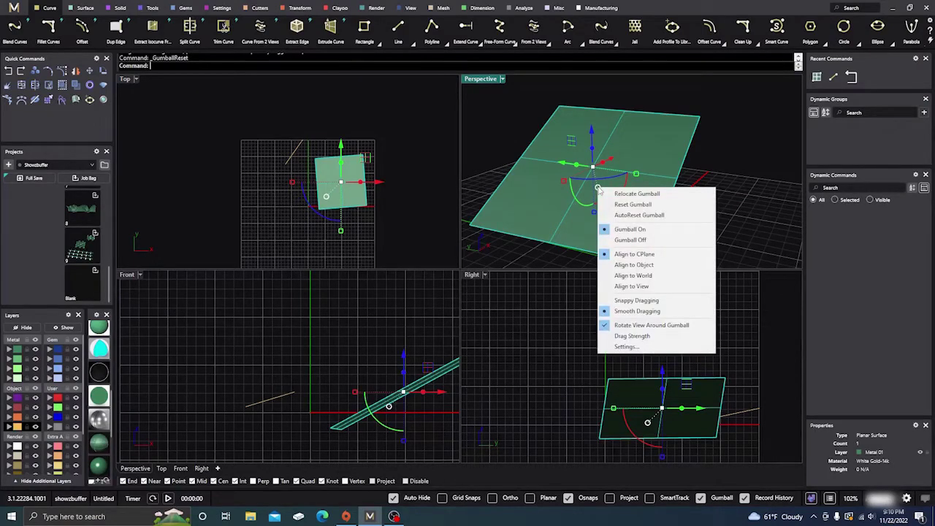
click(625, 347)
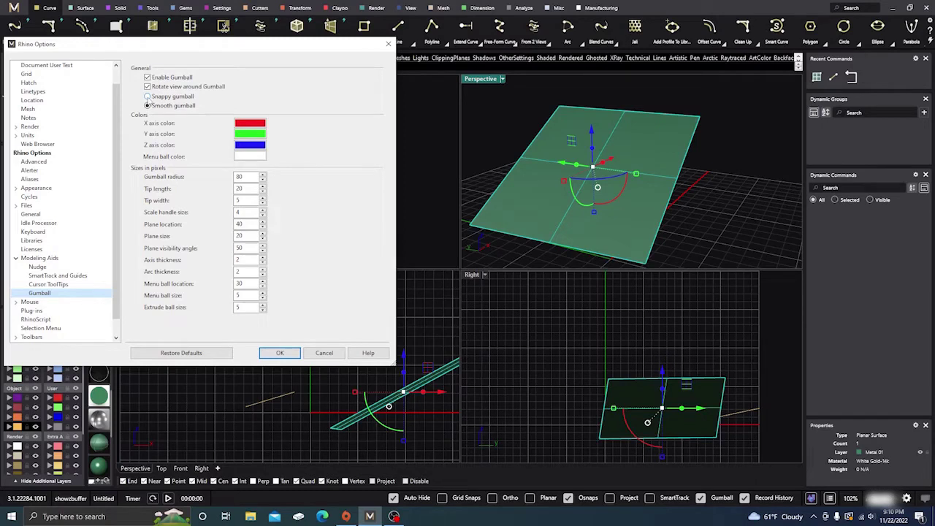
click(147, 97)
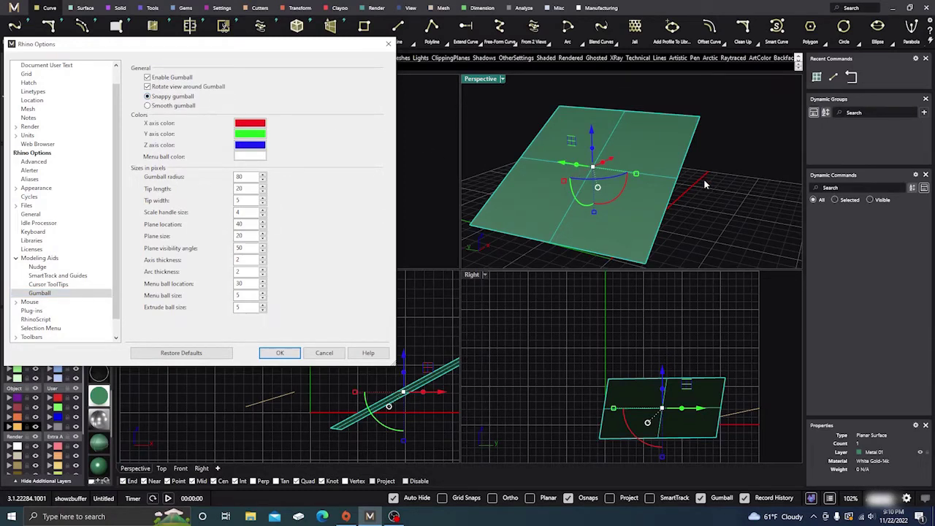
click(279, 353)
Step: Select the line, move it in the Top view about half its length towards negative X and Y, and deselect it
click(293, 155)
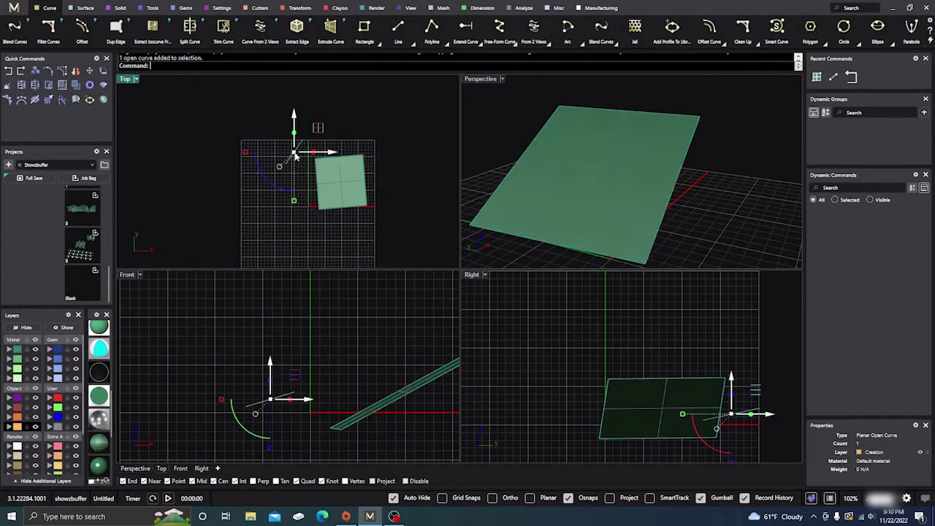
mouse_move(293, 155)
mouse_down()
mouse_move(341, 204)
mouse_move(327, 204)
mouse_move(316, 172)
mouse_move(316, 190)
mouse_move(292, 168)
mouse_move(302, 138)
mouse_move(288, 180)
mouse_move(293, 153)
mouse_up()
click(257, 136)
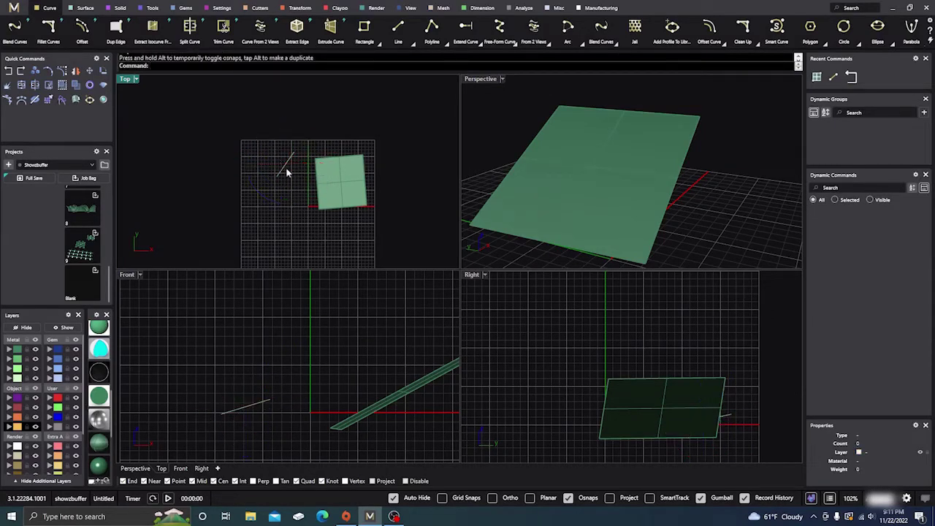
Step: Reselect the line in the Top view and switch its gumball to Smooth Dragging
scroll(287, 172, up, 2)
scroll(287, 173, down, 1)
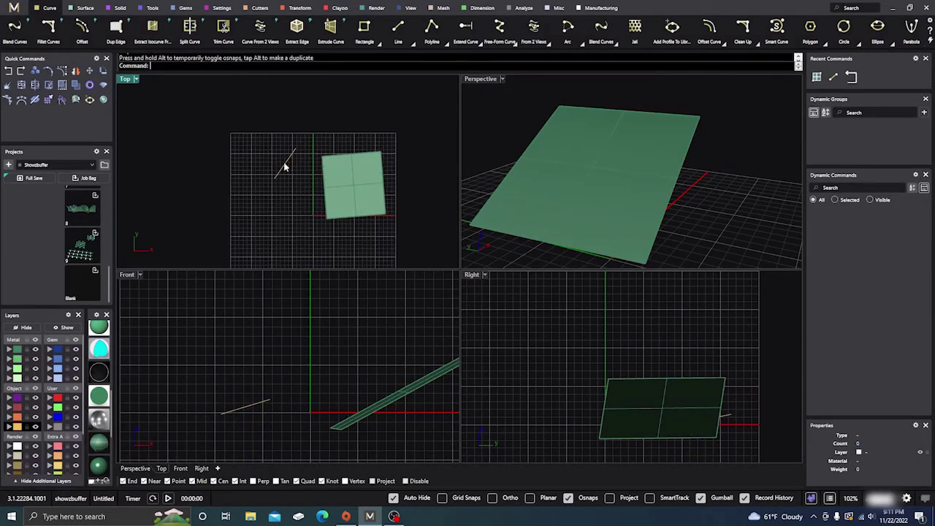
click(285, 165)
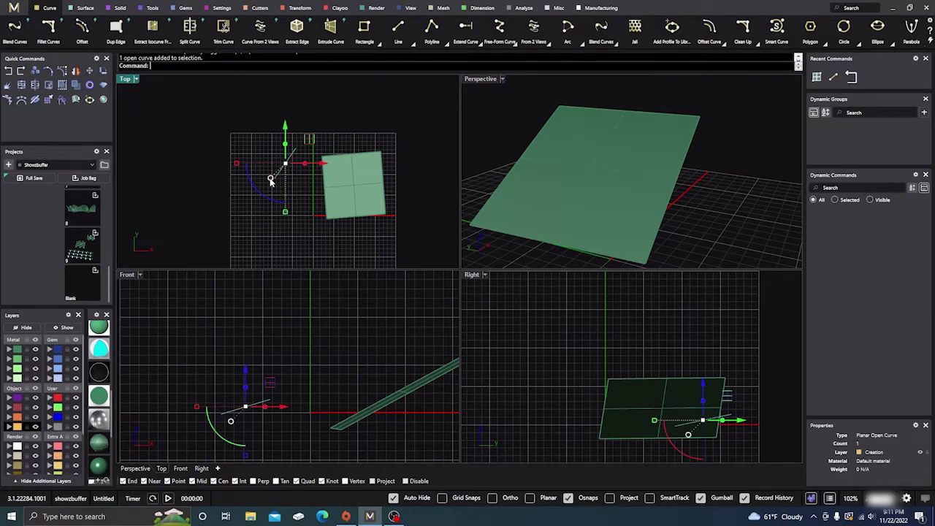
right_click(270, 181)
click(300, 305)
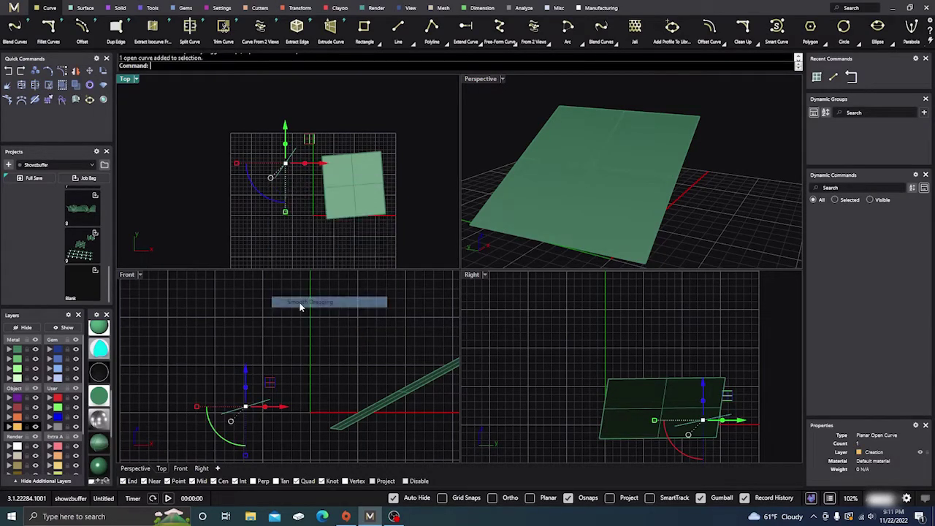
Step: Open the gumball settings, uncover the line, and view the colour choices for the X axis without changing them
right_click(271, 180)
click(311, 338)
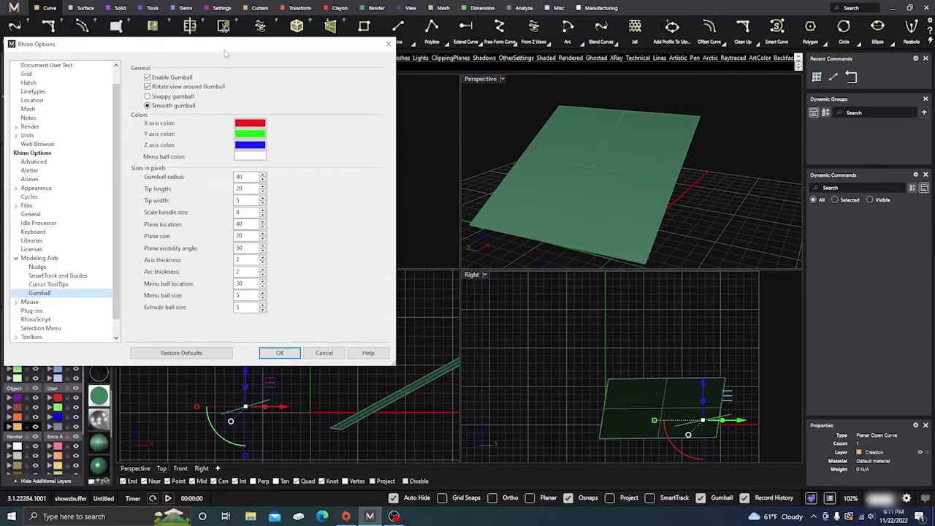
drag(226, 54, 637, 73)
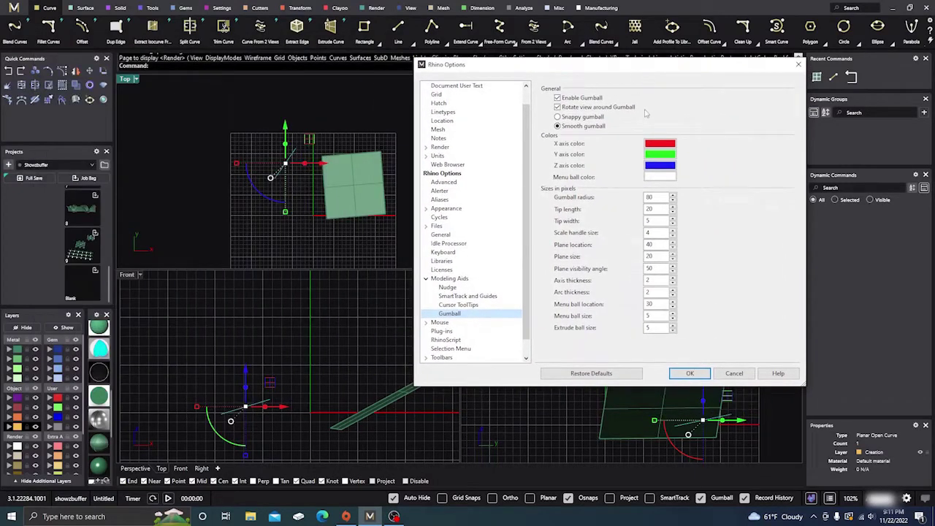
click(657, 148)
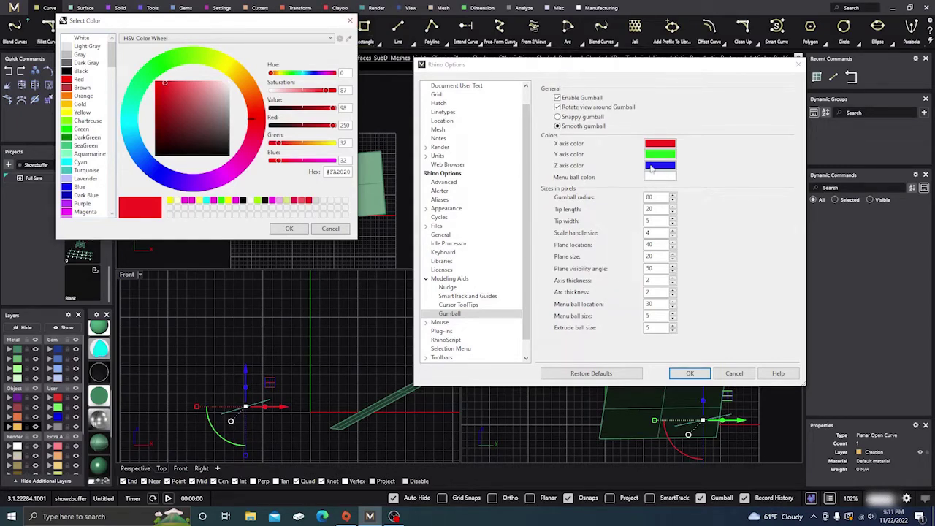
click(350, 21)
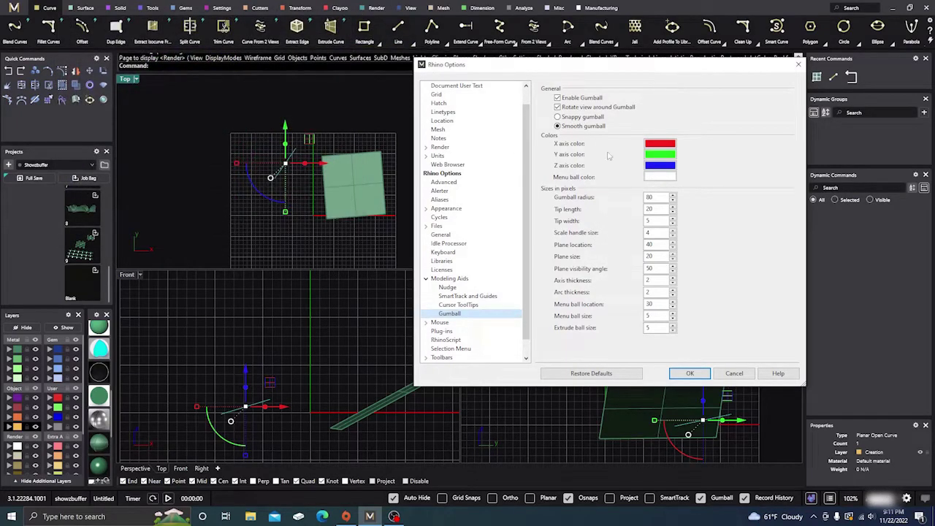
Step: Set the gumball's menu ball colour to magenta (#FF00EA) and check the menu ball on the line in the Top view
click(660, 177)
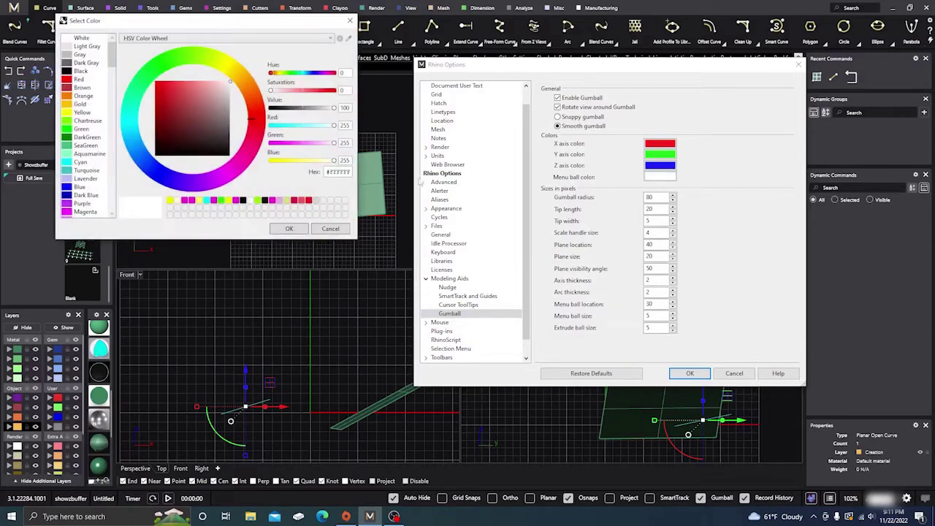
click(229, 173)
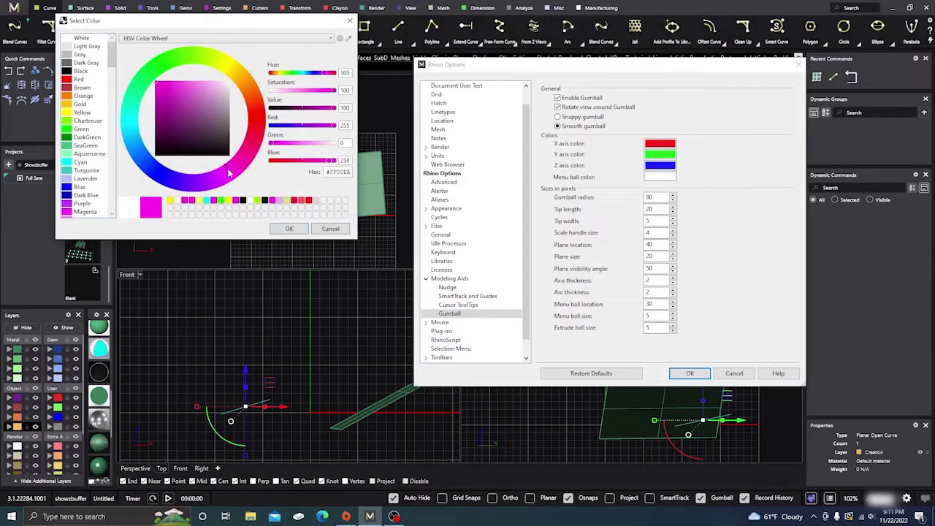
click(289, 228)
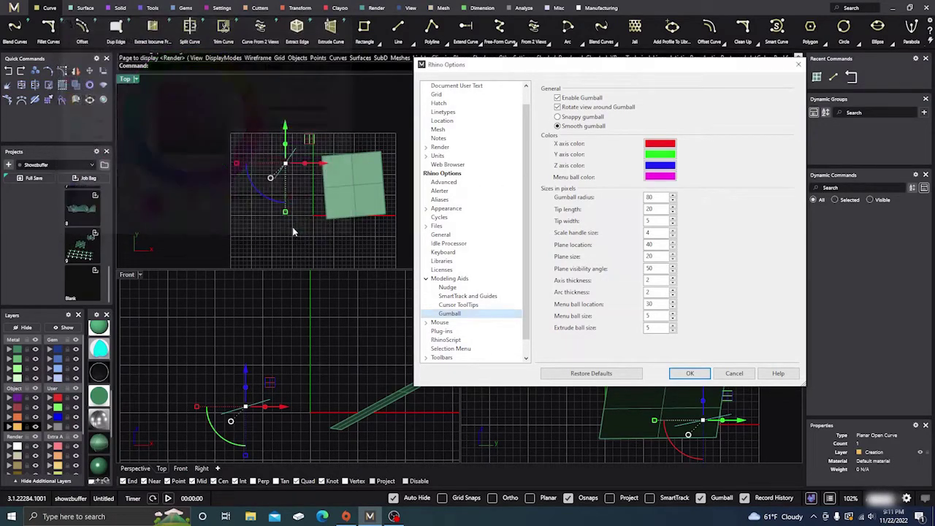
click(691, 376)
scroll(265, 182, up, 4)
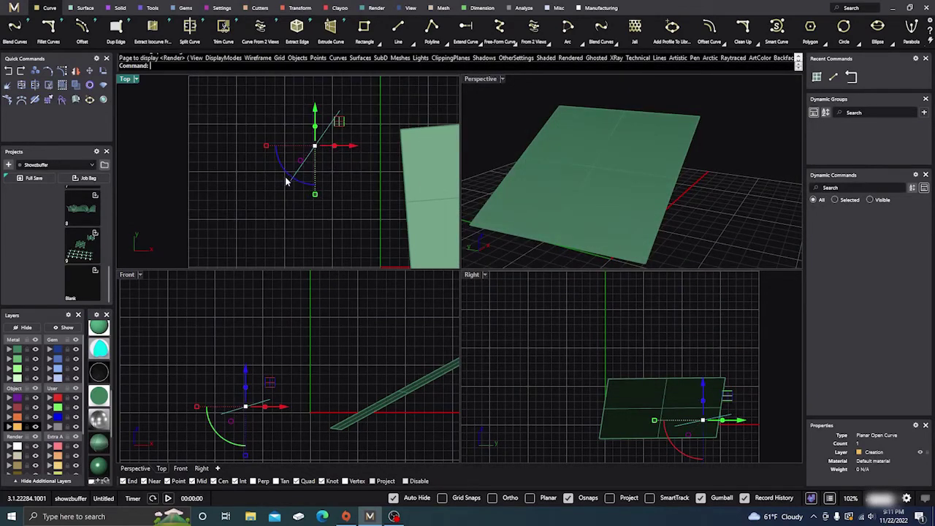
middle_click(301, 160)
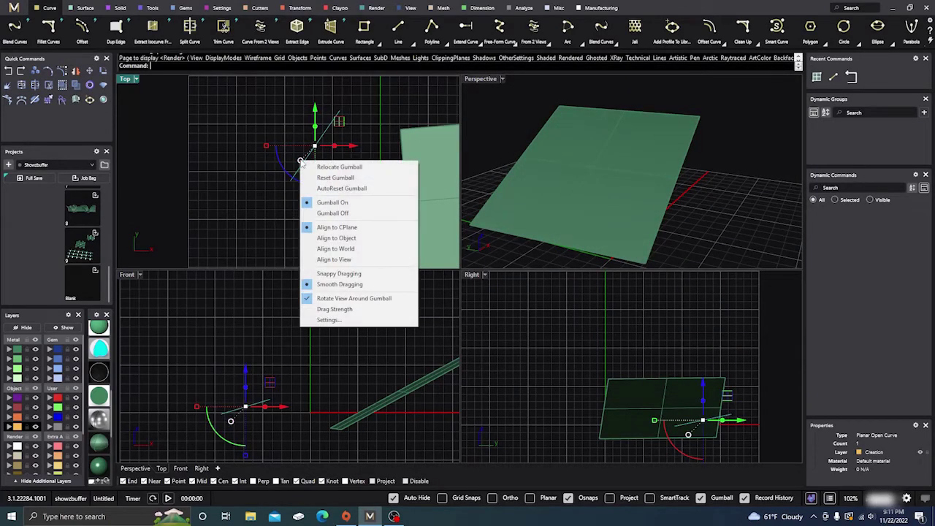
click(290, 133)
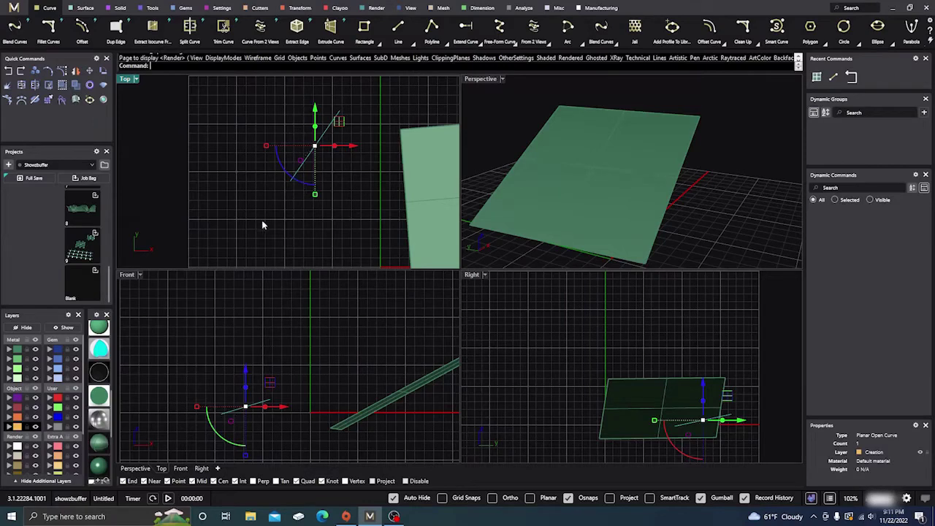
Step: Set the gumball radius to 40 pixels and examine the gumball's size on the line in the Top view
middle_click(300, 161)
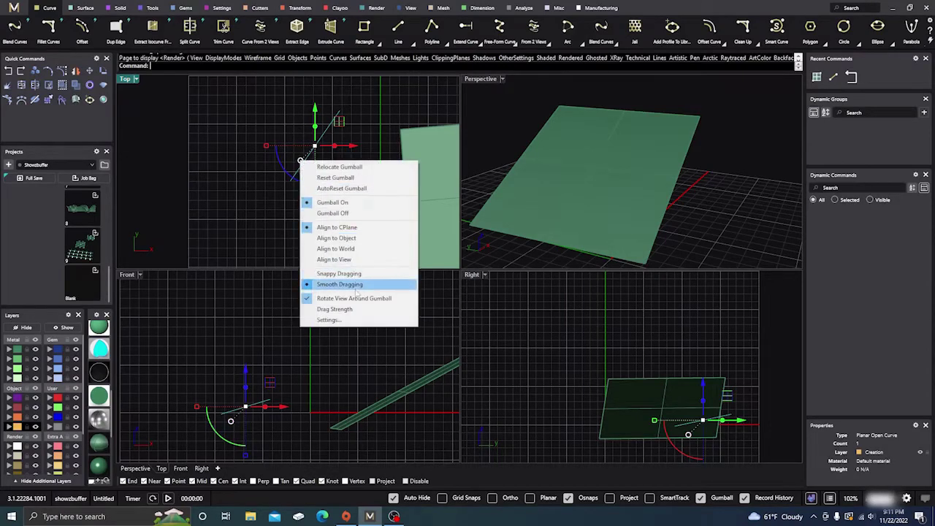
click(348, 320)
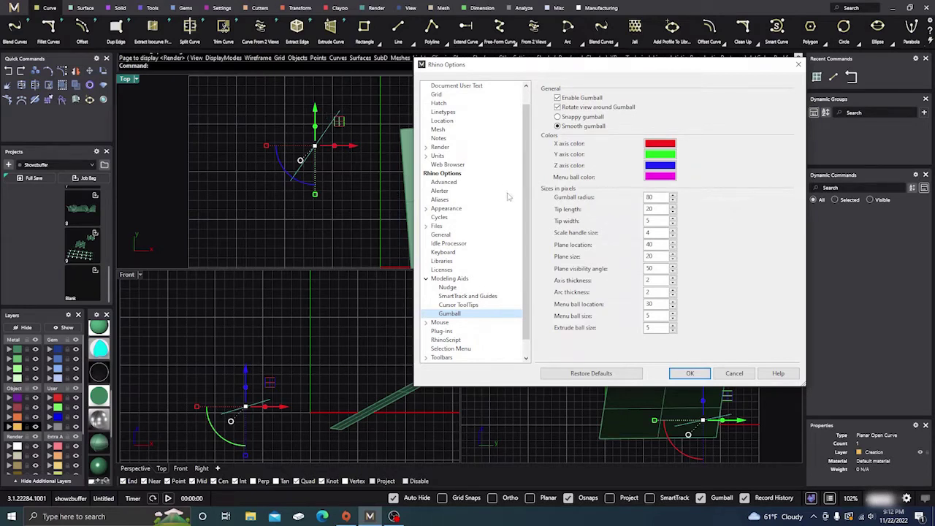
drag(662, 197, 630, 197)
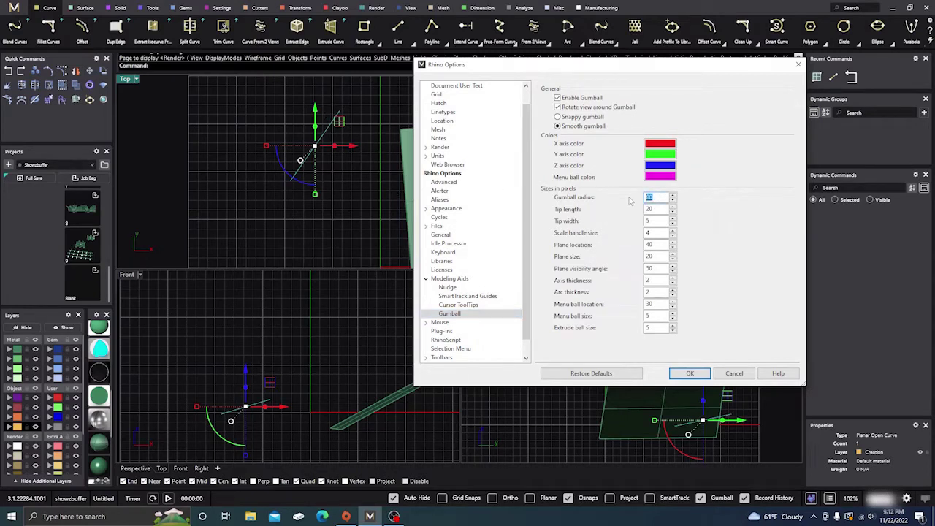
text(4)
click(690, 374)
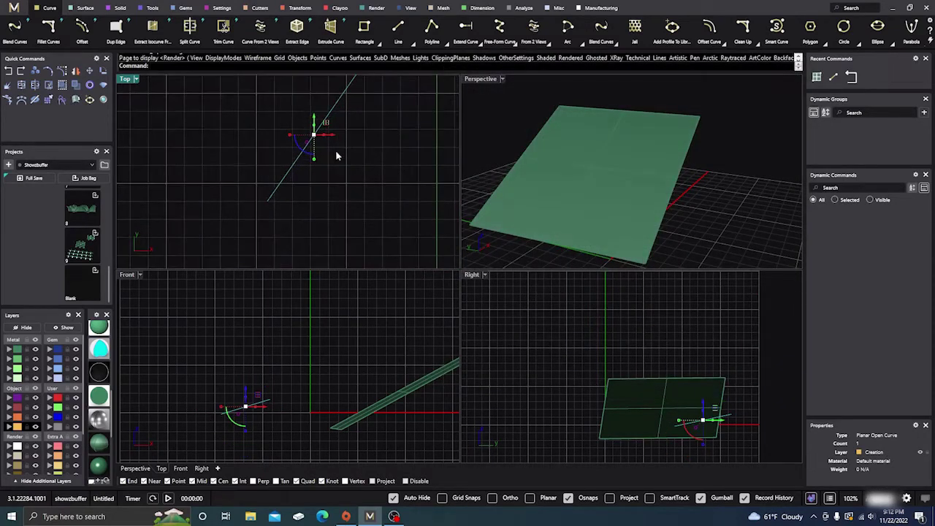
scroll(336, 156, up, 3)
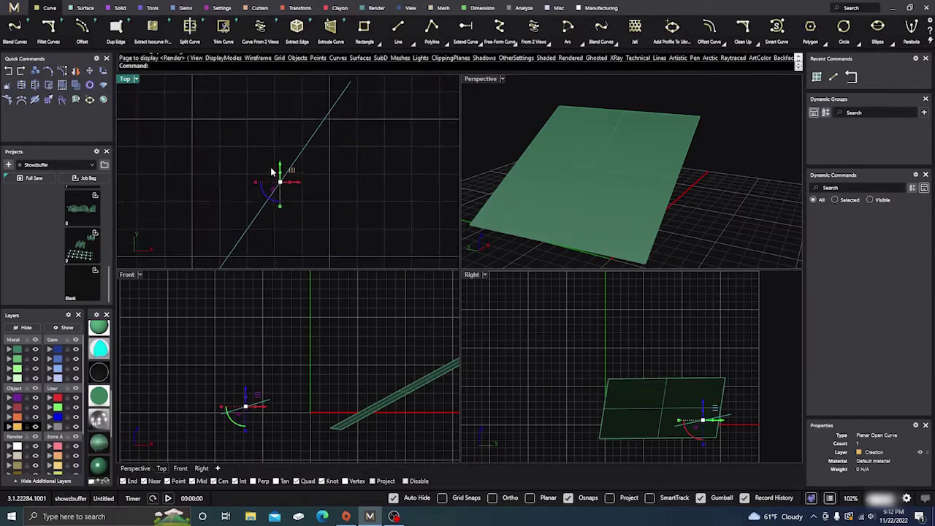
scroll(272, 172, down, 2)
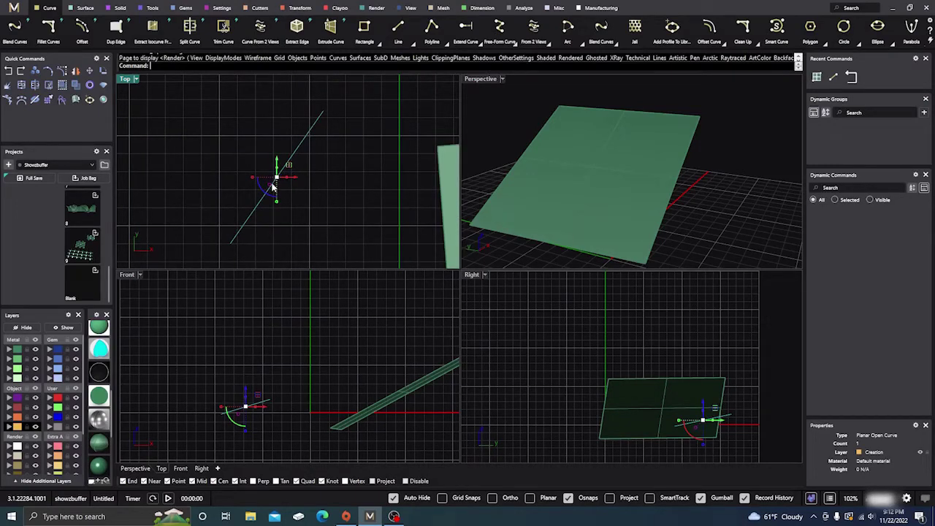
Step: Set the gumball radius to 80 pixels and the tip length to 100 pixels
click(271, 184)
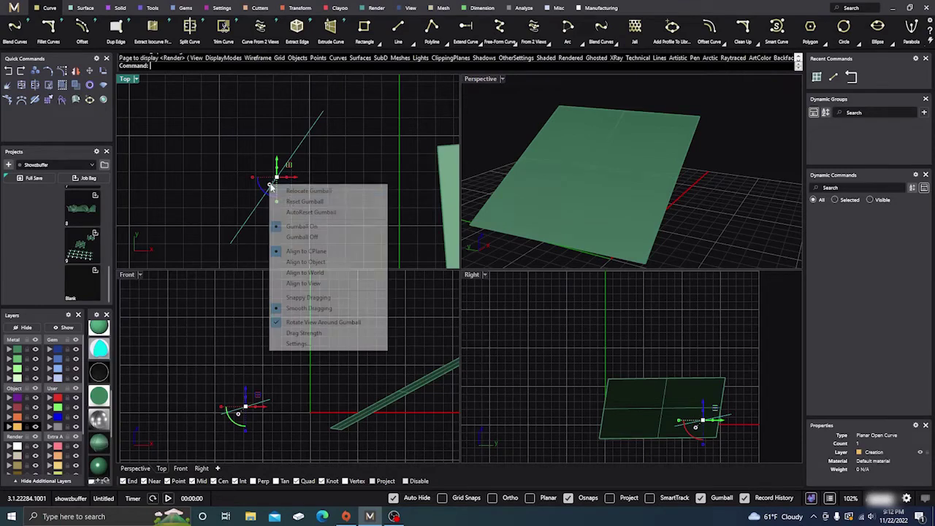
click(296, 344)
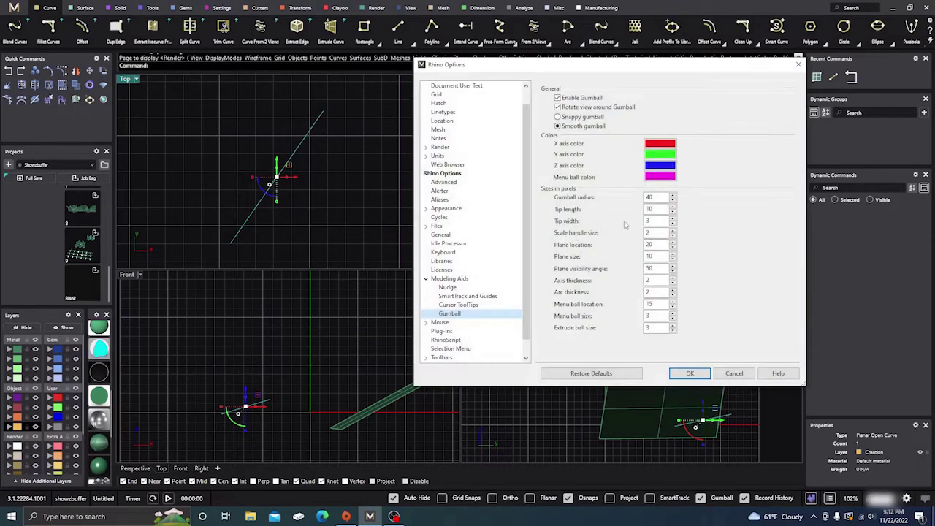
double_click(650, 197)
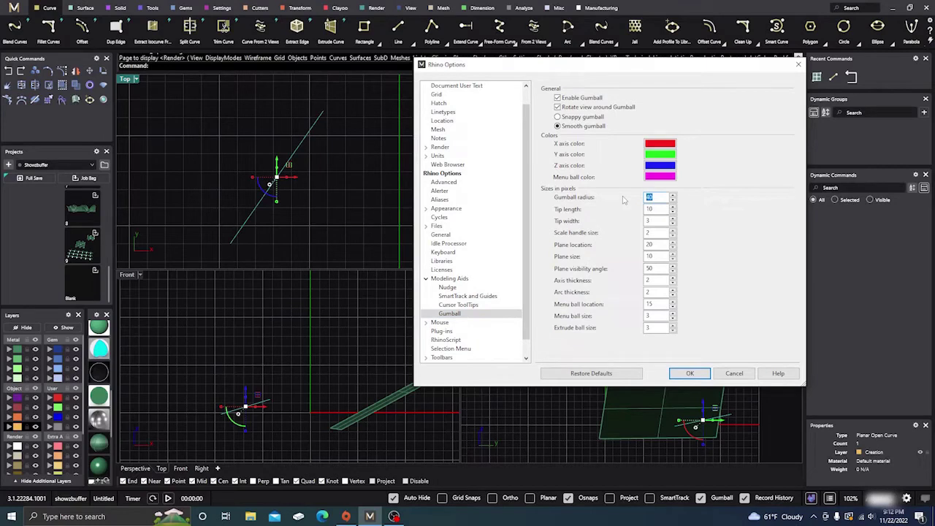
text(6)
text(8)
double_click(655, 208)
text(1)
click(688, 373)
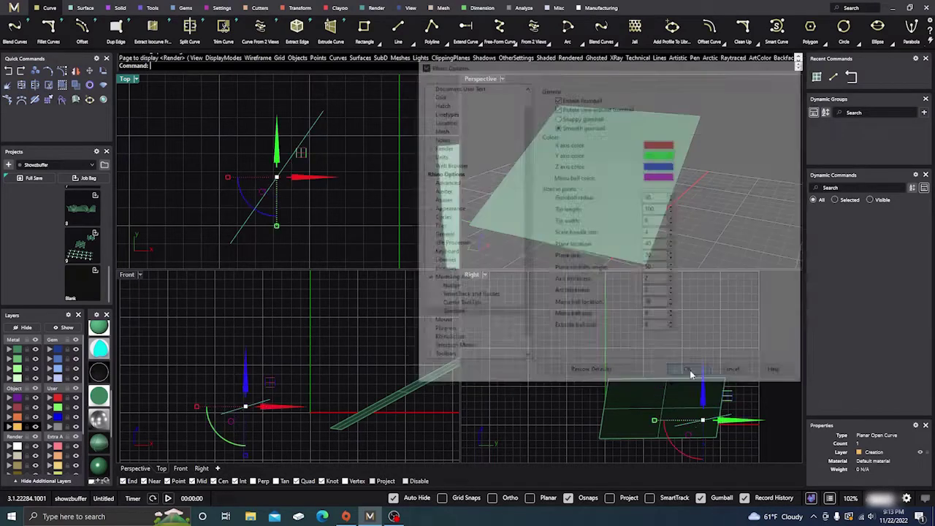
Step: Shift the line slightly towards negative X and negative Y with its gumball arrows in the Top view
mouse_move(301, 178)
mouse_down()
mouse_move(372, 183)
mouse_move(288, 178)
mouse_up()
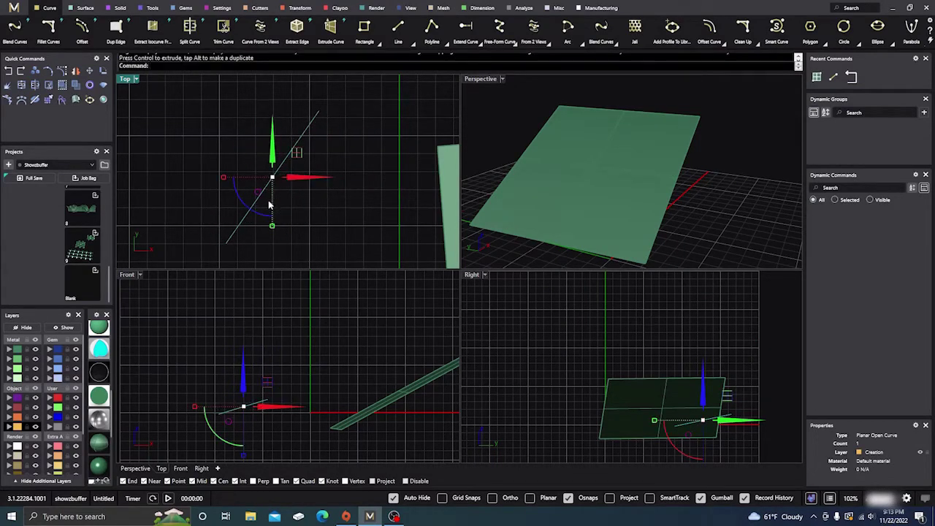
mouse_move(274, 147)
mouse_down()
mouse_move(274, 122)
mouse_move(274, 151)
mouse_up()
Step: Set the gumball's tip width to 10 pixels
click(260, 196)
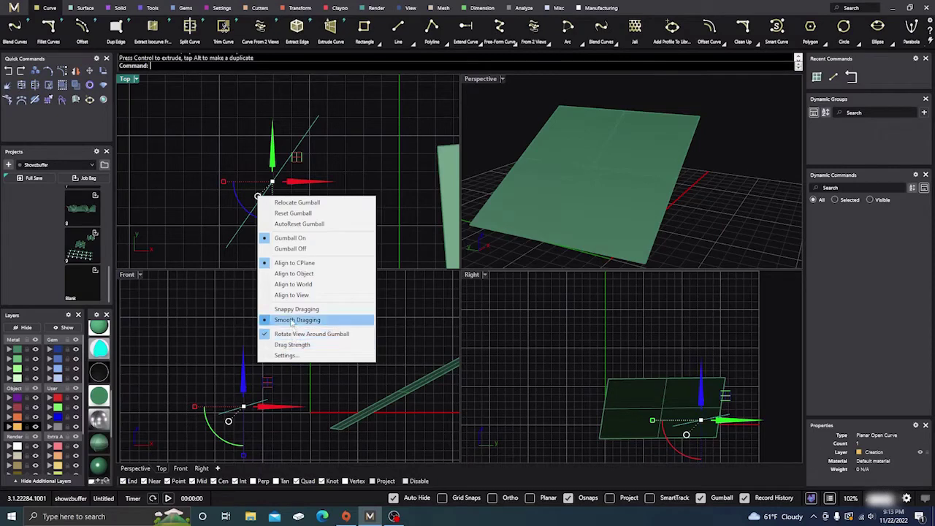
click(288, 355)
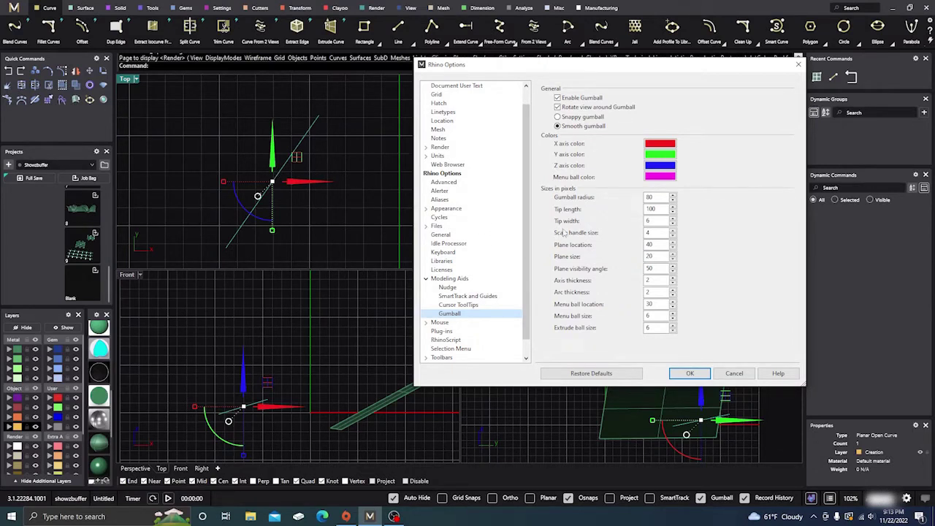
double_click(649, 221)
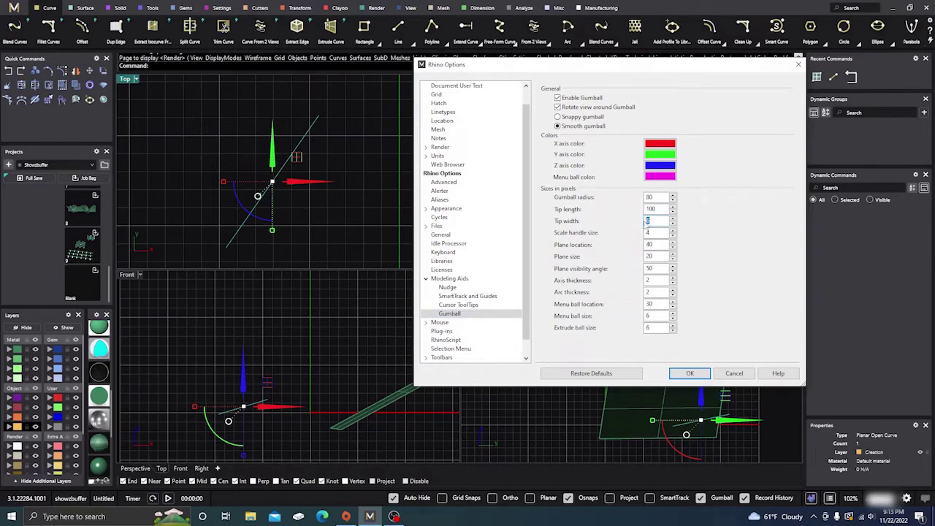
text(10)
click(689, 373)
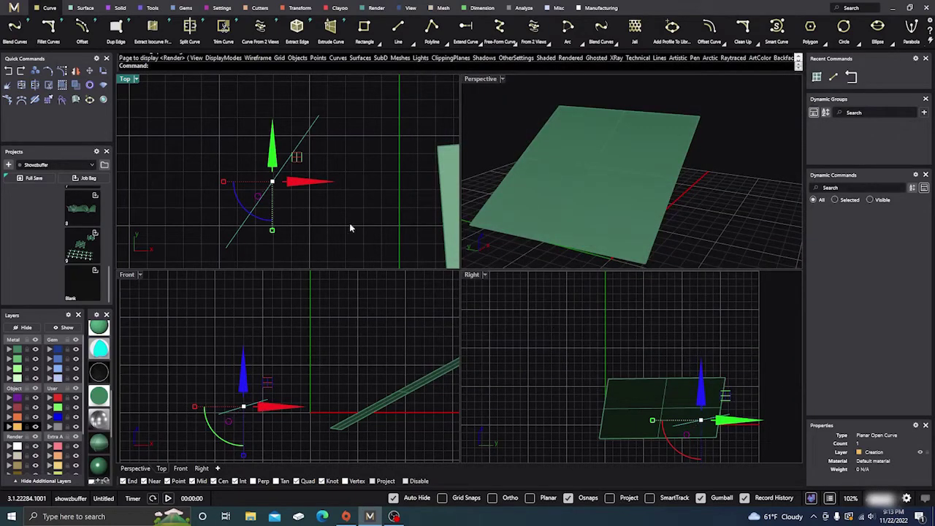
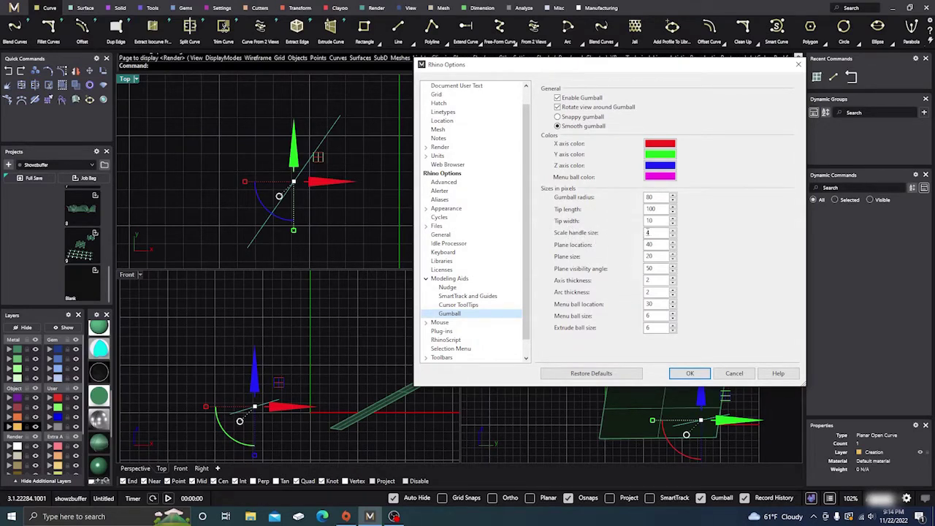
Step: Set the gumball's scale handle size to 10 pixels
double_click(652, 232)
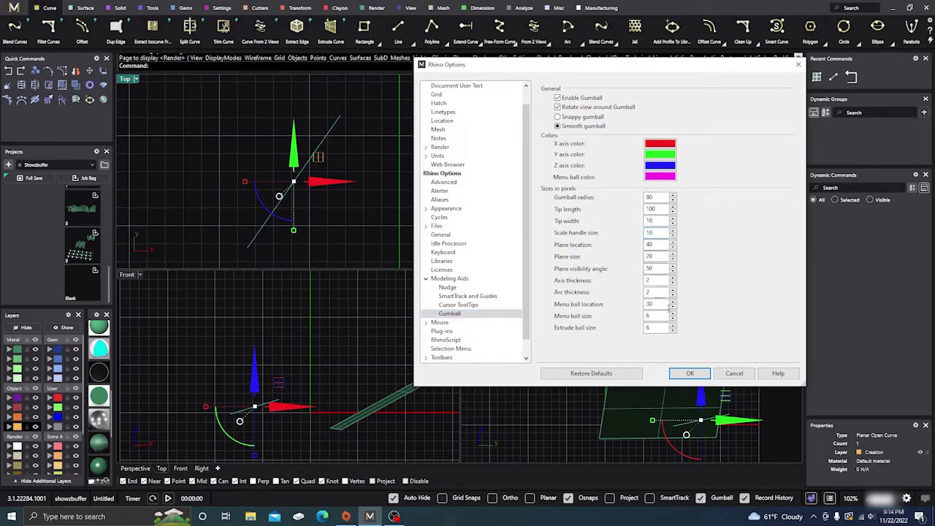
click(678, 373)
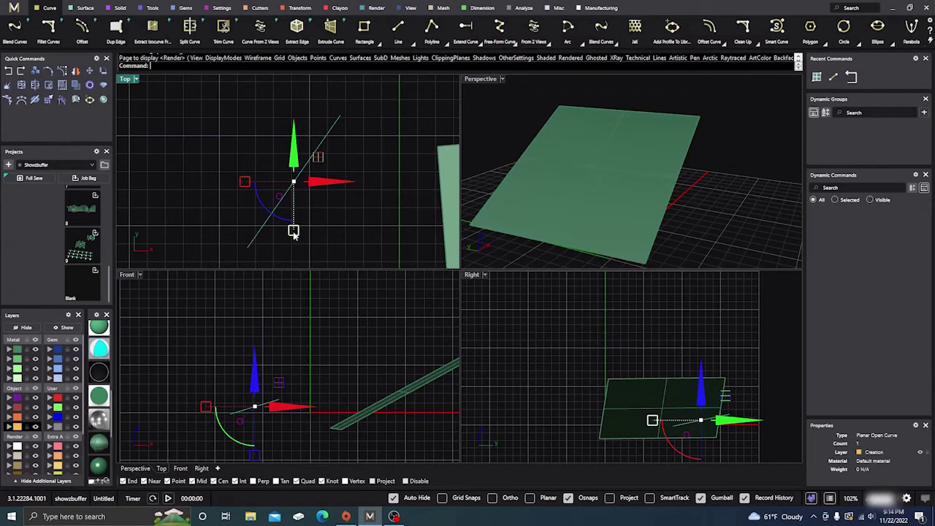
Step: Try shrinking the line along Y with the gumball's scale handle in the Top view, and undo the scaling
drag(293, 231, 292, 209)
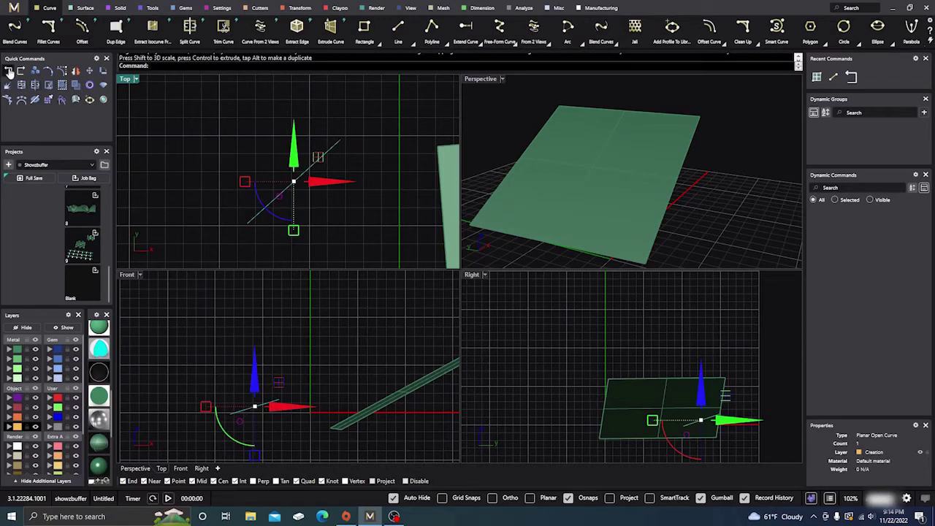
key(ctrl+z)
click(223, 144)
click(288, 190)
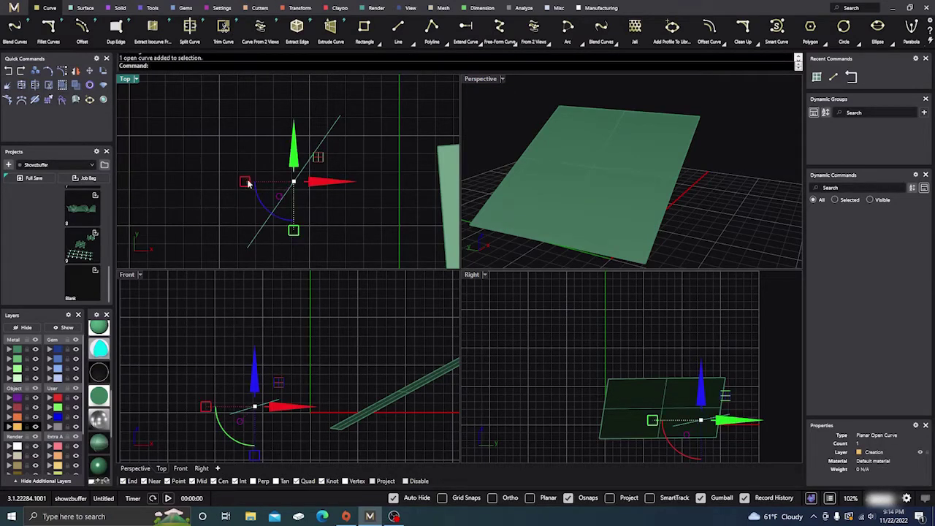
Step: Stretch the line slightly along X with the gumball's scale handle in the Top view, and reselect the line
drag(245, 182, 244, 182)
click(246, 156)
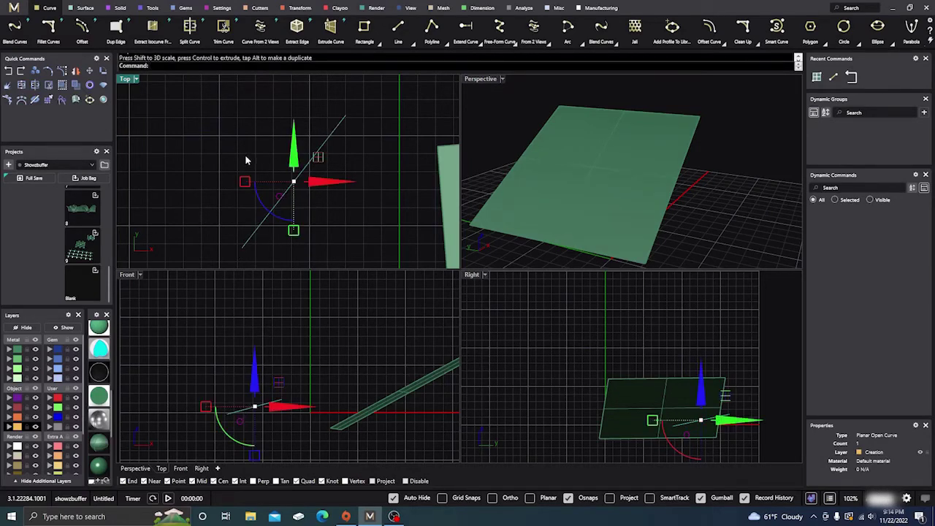
click(277, 205)
Step: Set the gumball's plane location to 80 pixels
click(280, 197)
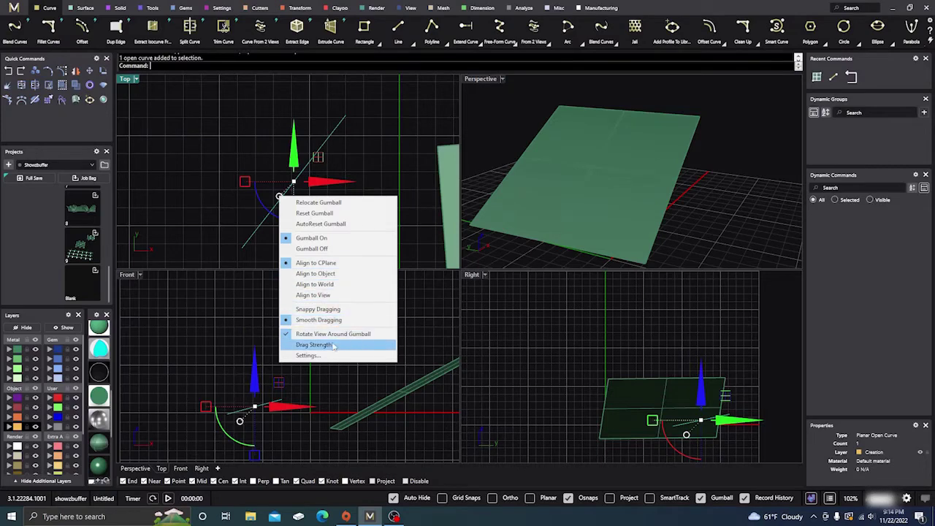
click(309, 355)
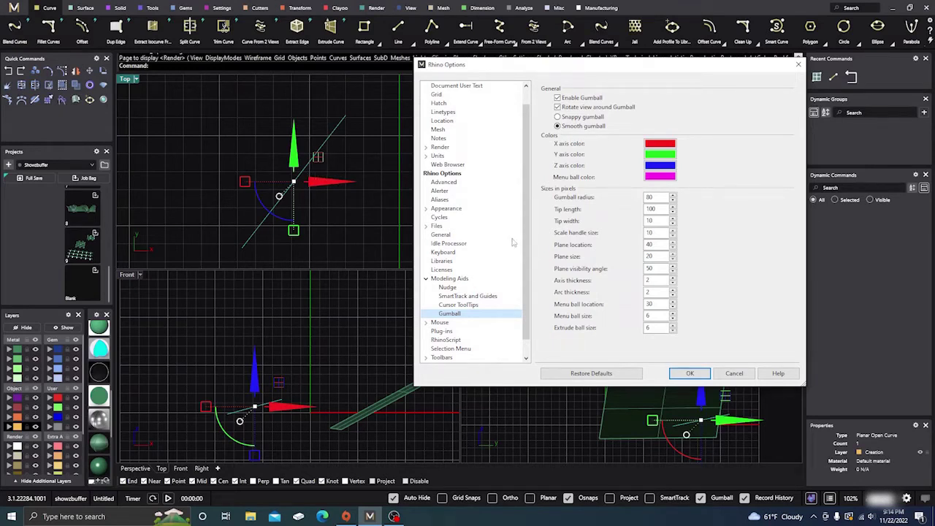
click(653, 245)
double_click(654, 245)
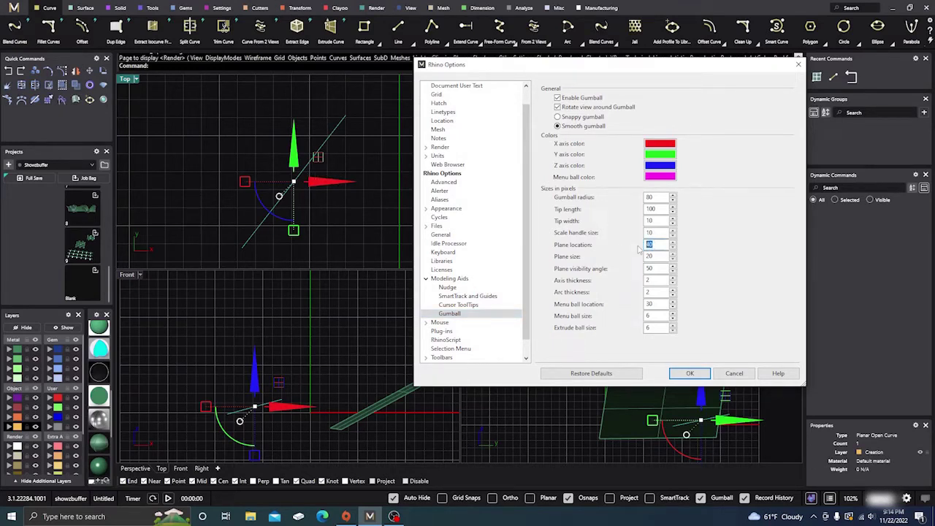
text(80)
key(Return)
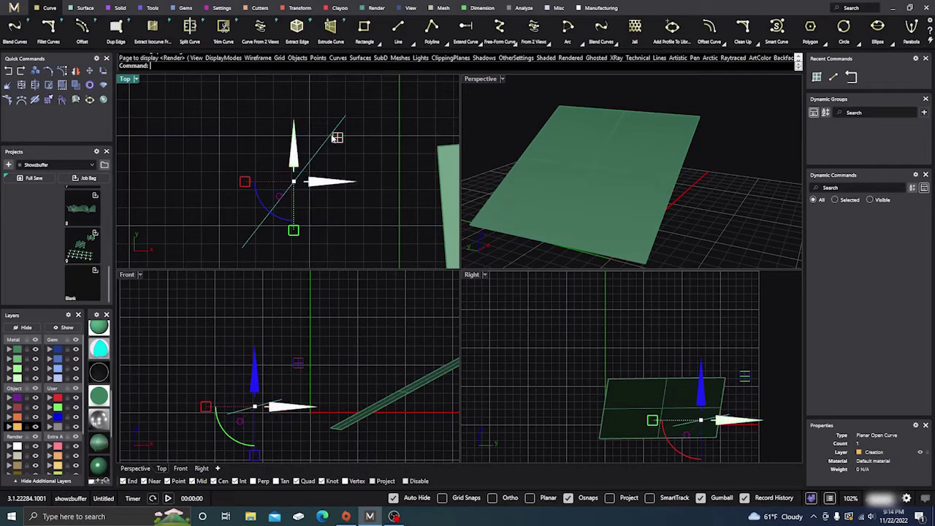
Step: Set the gumball's plane size to 80 pixels
click(280, 197)
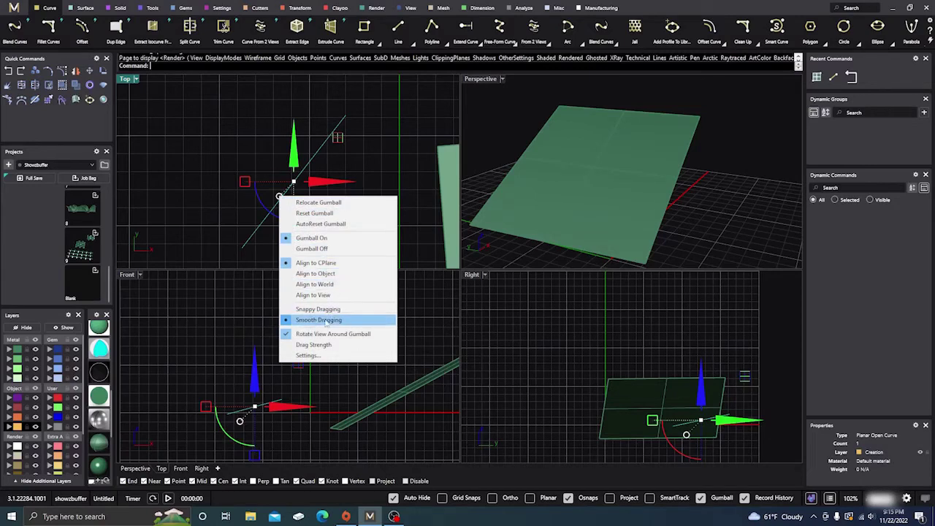
click(309, 355)
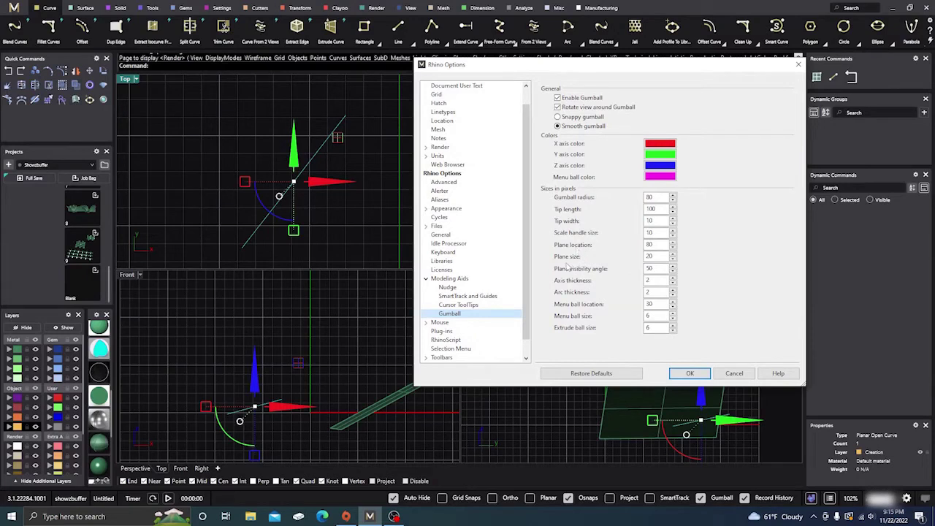
double_click(648, 256)
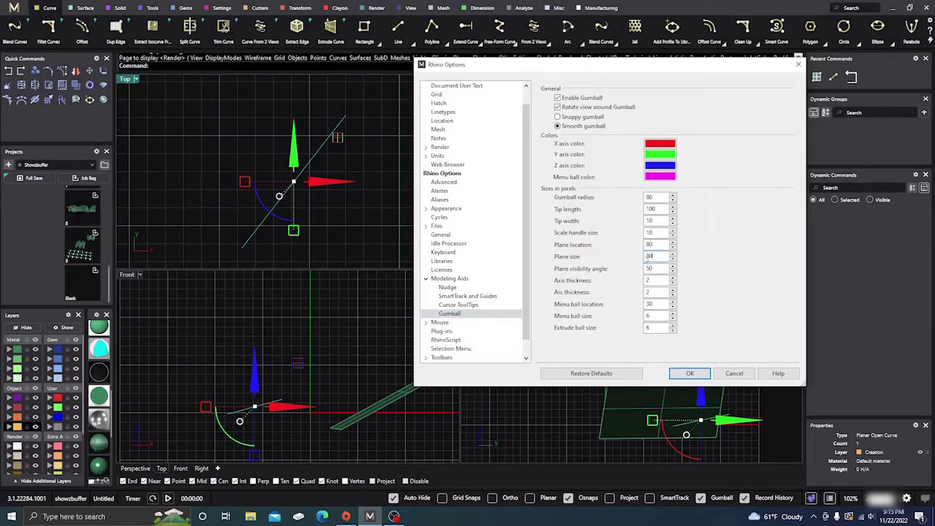
key(Return)
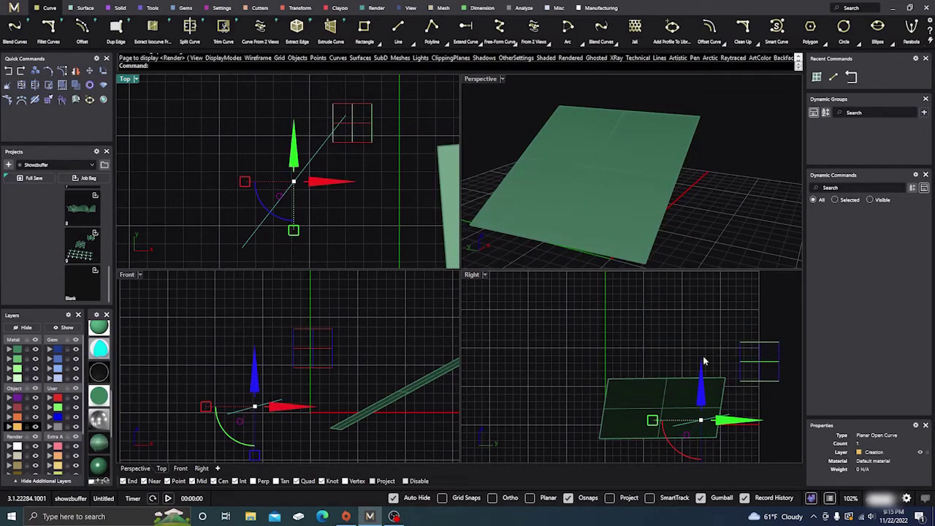
Step: Set the gumball's plane visibility angle to 30
click(280, 197)
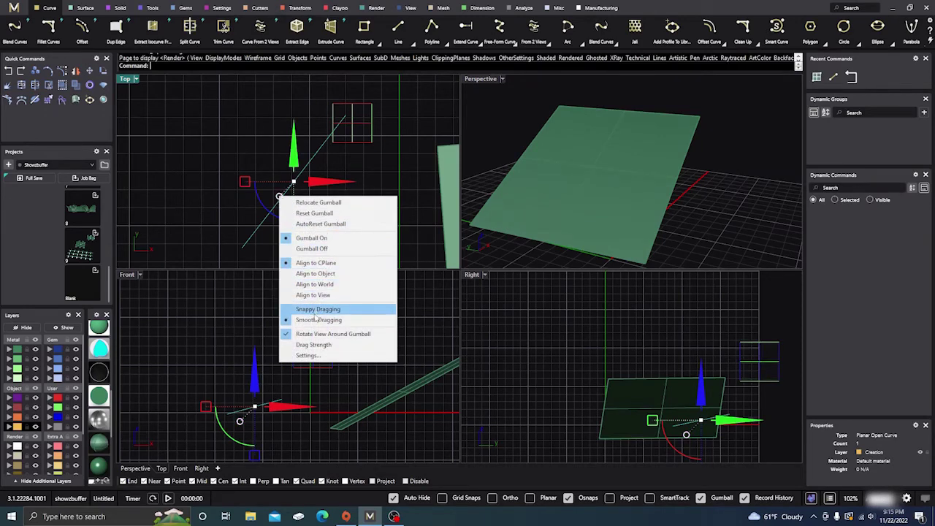
click(321, 355)
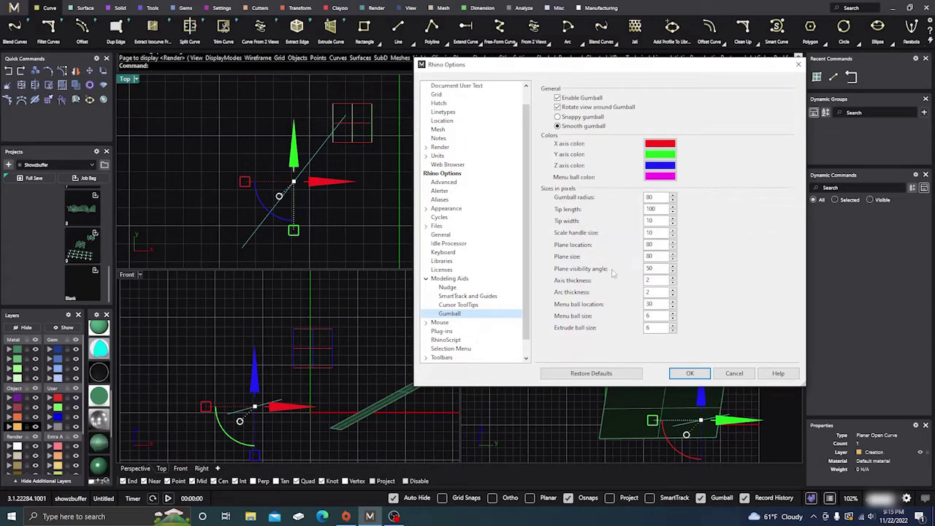
double_click(655, 268)
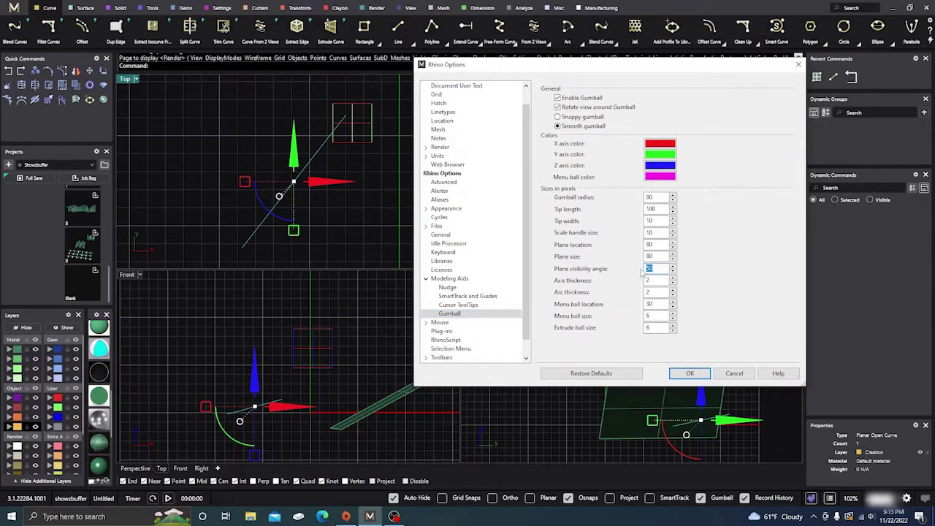
text(3)
key(Return)
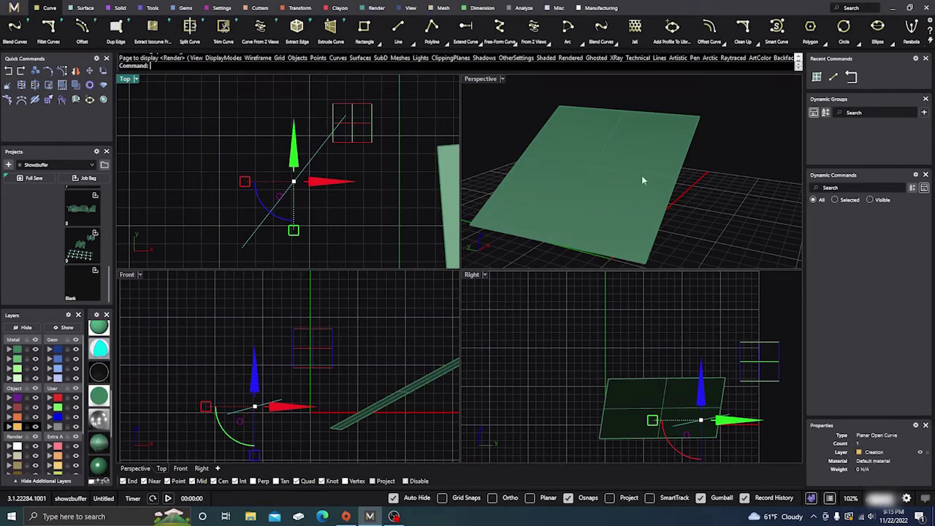
Step: Examine the visibility of the gumball's plane handles from different angles around the line in the Perspective view
scroll(643, 179, down, 5)
right_drag(582, 224, 584, 191)
scroll(561, 194, up, 4)
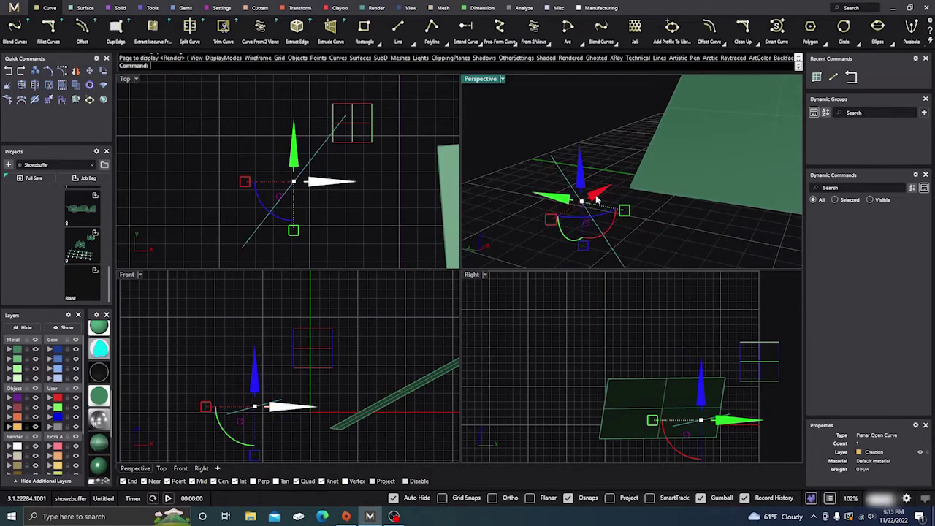
right_drag(668, 195, 576, 194)
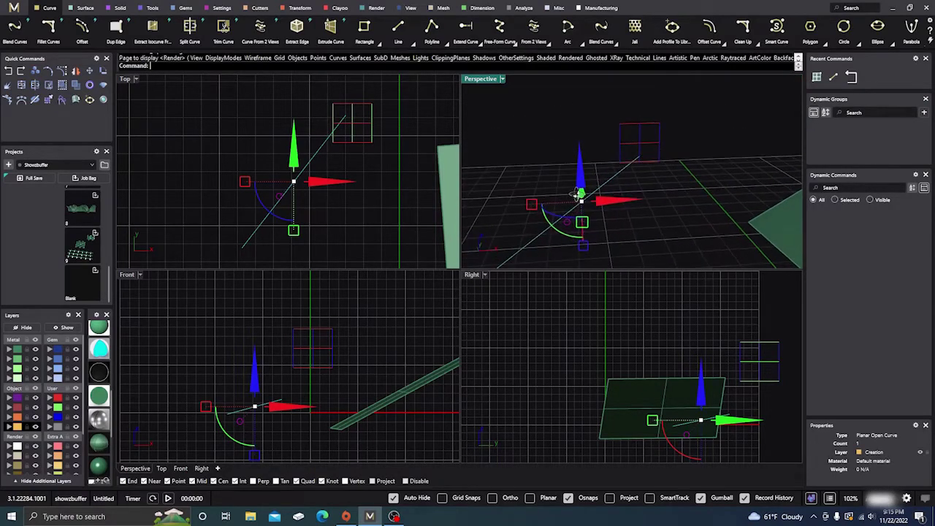
click(646, 141)
click(628, 231)
mouse_move(628, 231)
right_down()
mouse_move(649, 209)
mouse_move(712, 243)
mouse_move(645, 180)
mouse_move(656, 198)
mouse_move(556, 208)
mouse_move(592, 169)
mouse_move(577, 206)
mouse_move(540, 219)
mouse_move(553, 199)
mouse_move(614, 223)
mouse_move(538, 179)
mouse_move(629, 238)
right_up()
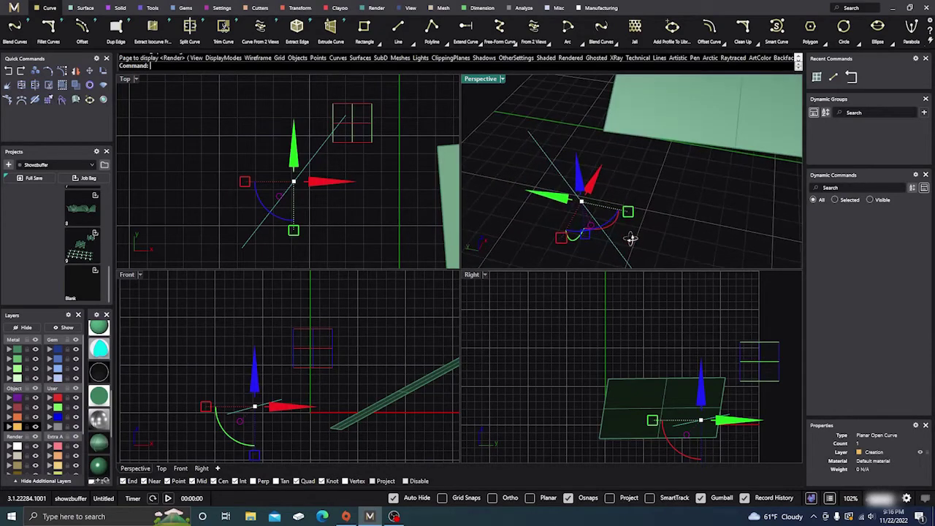
right_drag(622, 173, 625, 207)
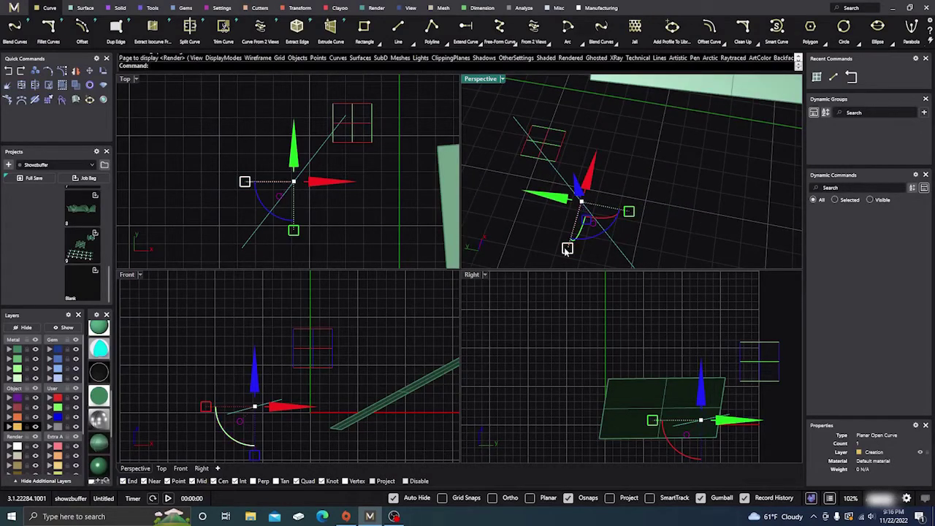
key(Delete)
key(ctrl+z)
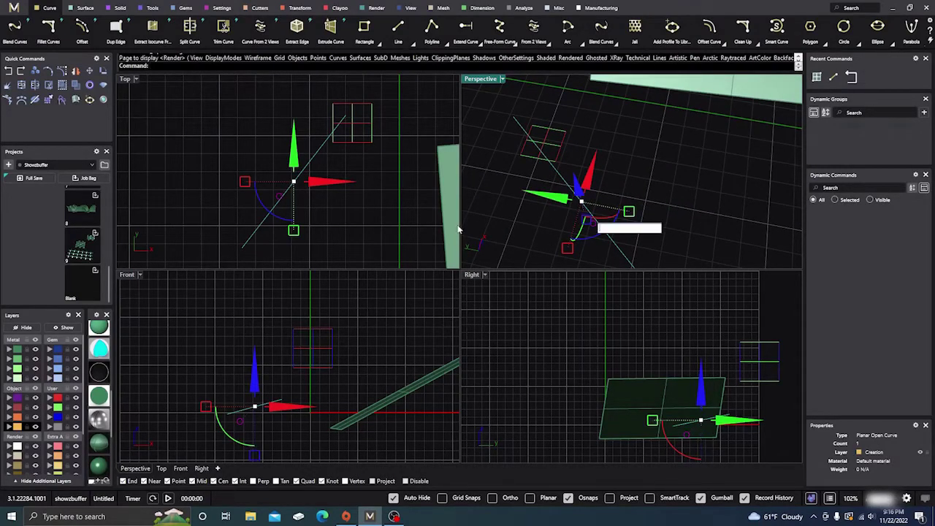
Step: Set the gumball's tip length to 50 pixels and its axis thickness to 8 pixels
click(280, 197)
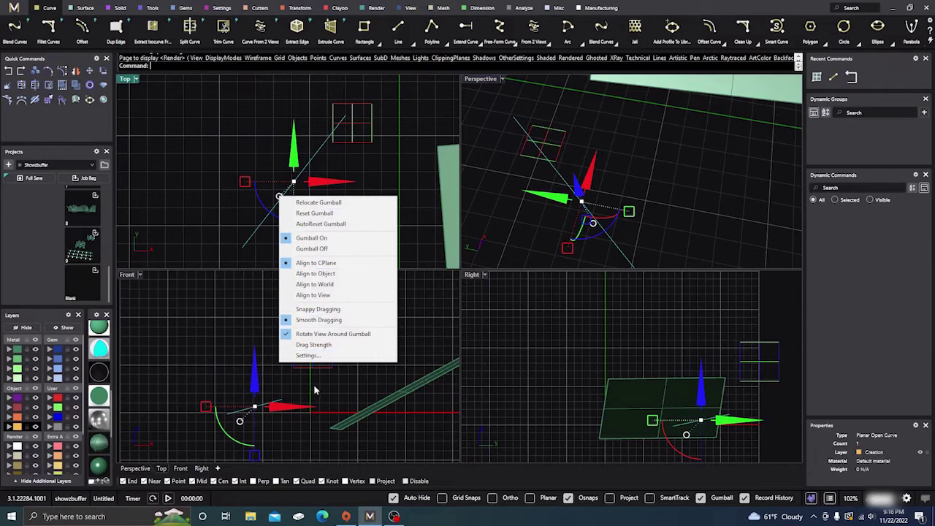
click(308, 355)
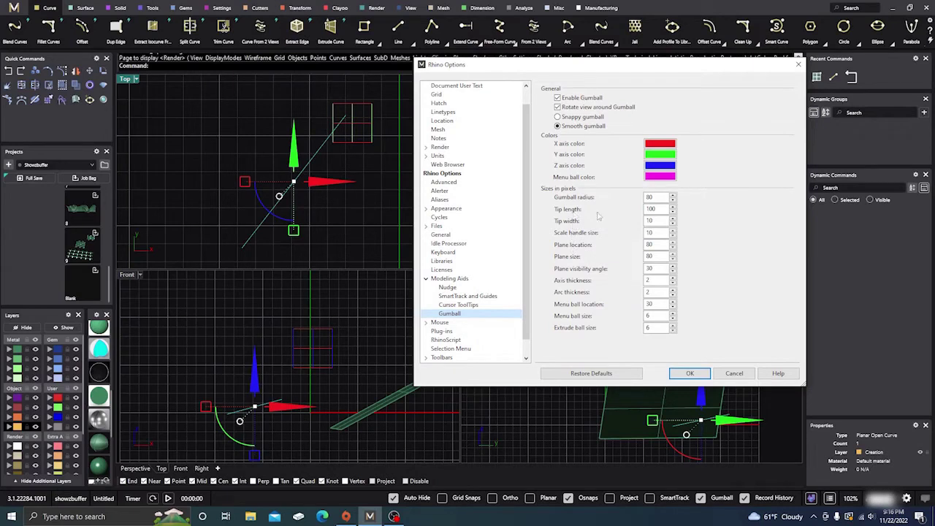
double_click(651, 209)
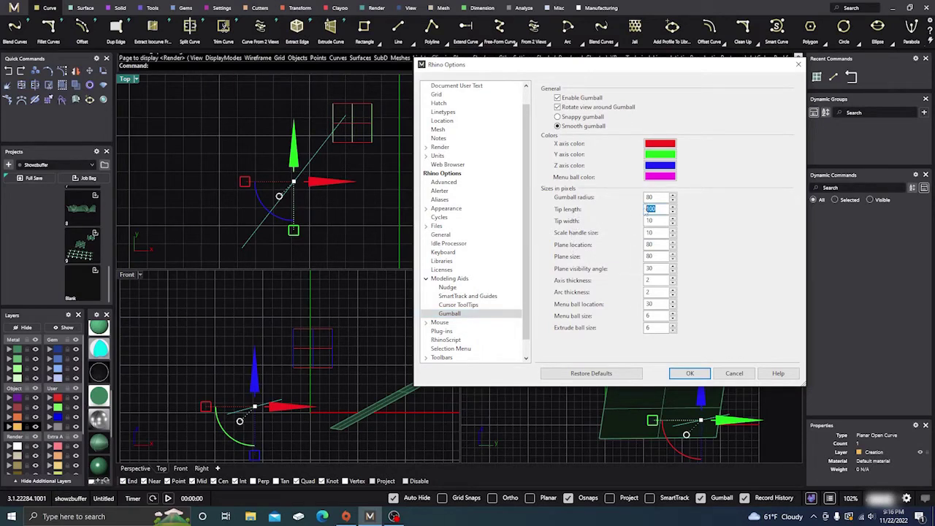
text(50)
key(Return)
right_drag(585, 216, 576, 205)
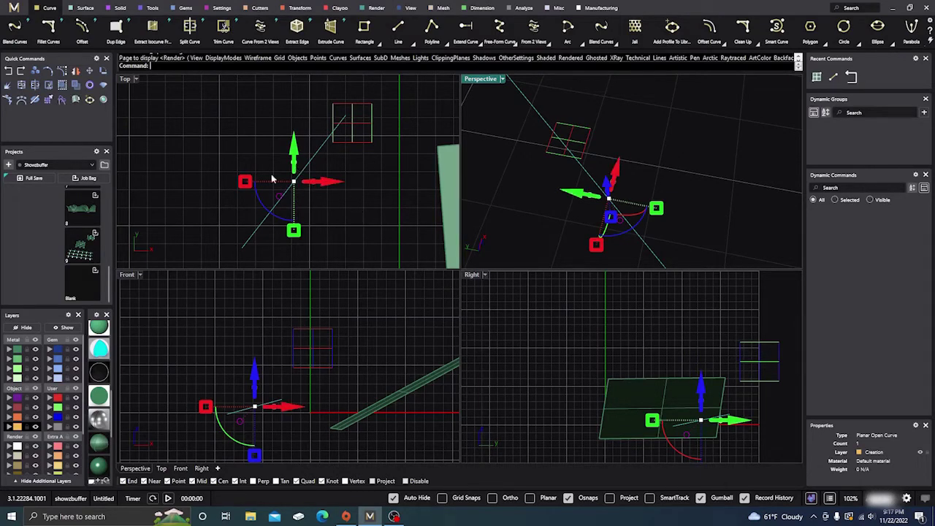
Step: Set the gumball's arc thickness to 8 pixels and rotate the line slightly counterclockwise with the blue arc in the Top view
click(280, 197)
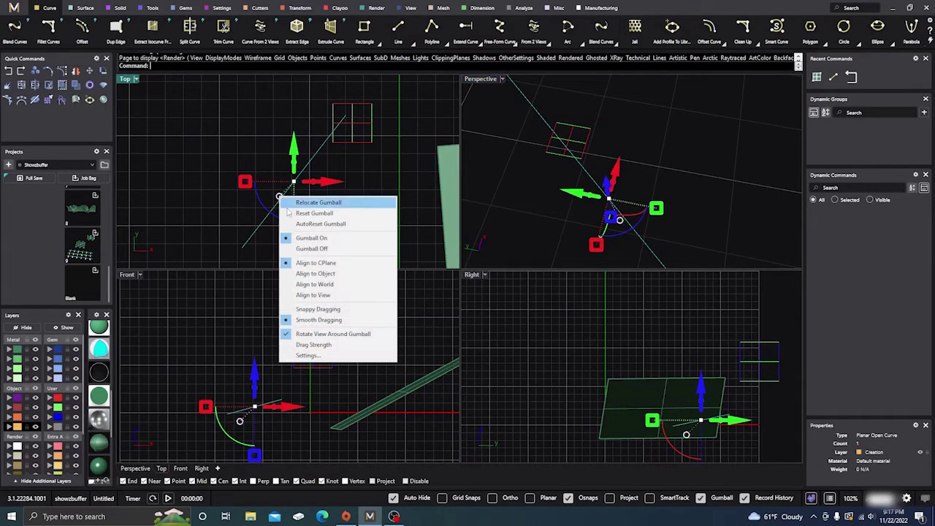
key(Escape)
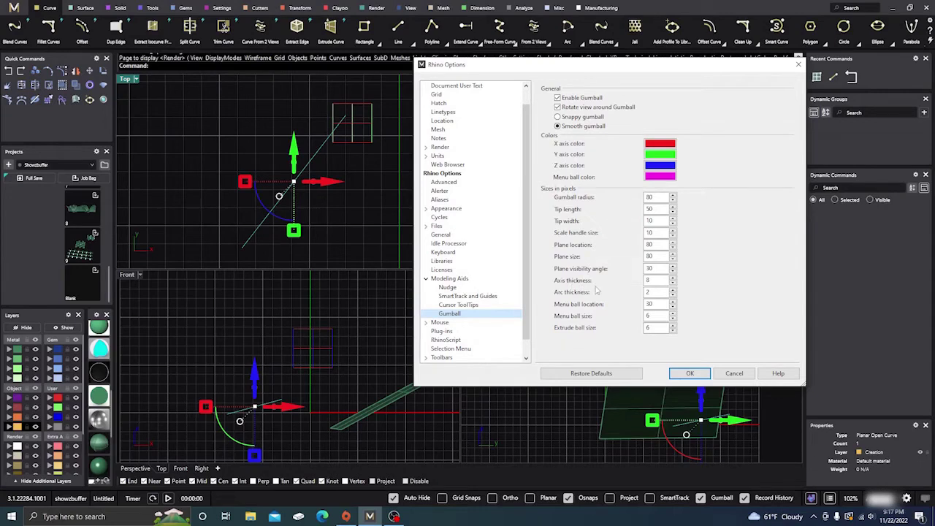
drag(649, 292, 646, 292)
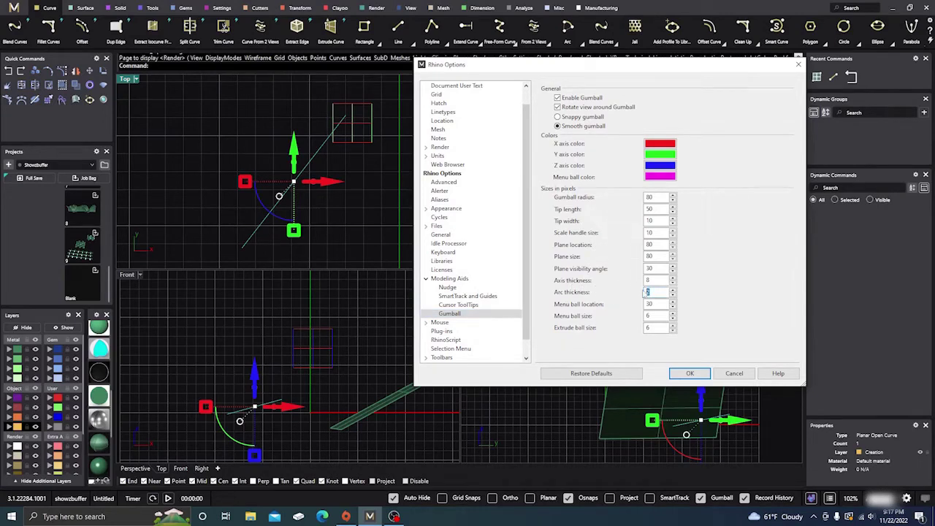
key(Return)
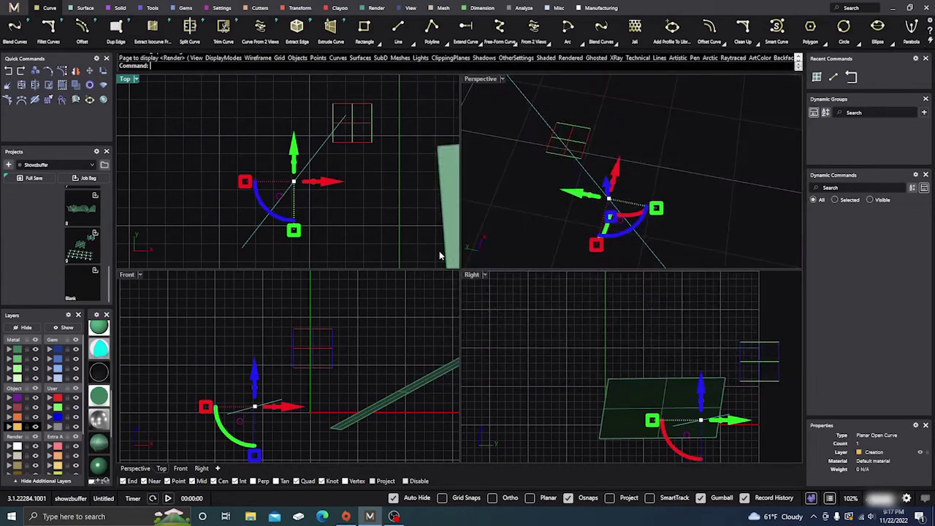
drag(259, 201, 292, 219)
Step: Set the gumball's menu ball location to 90 pixels
click(288, 203)
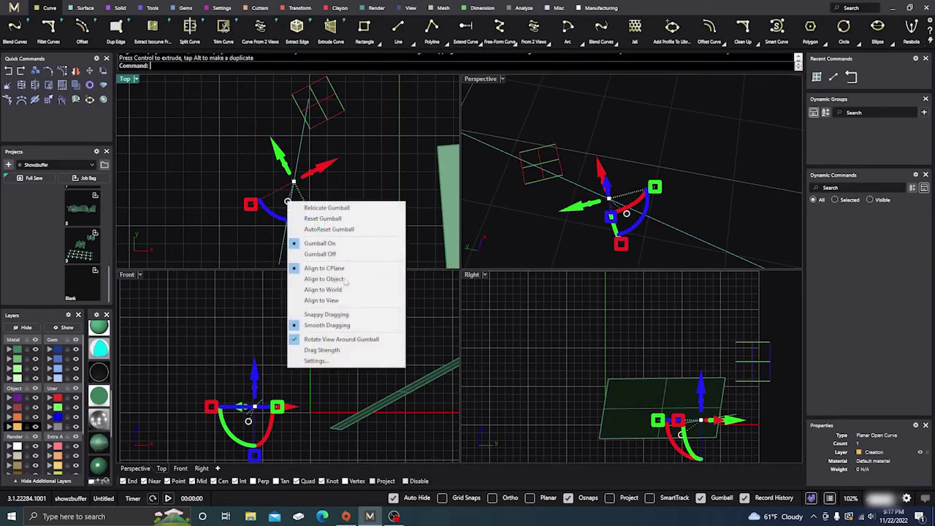
click(336, 362)
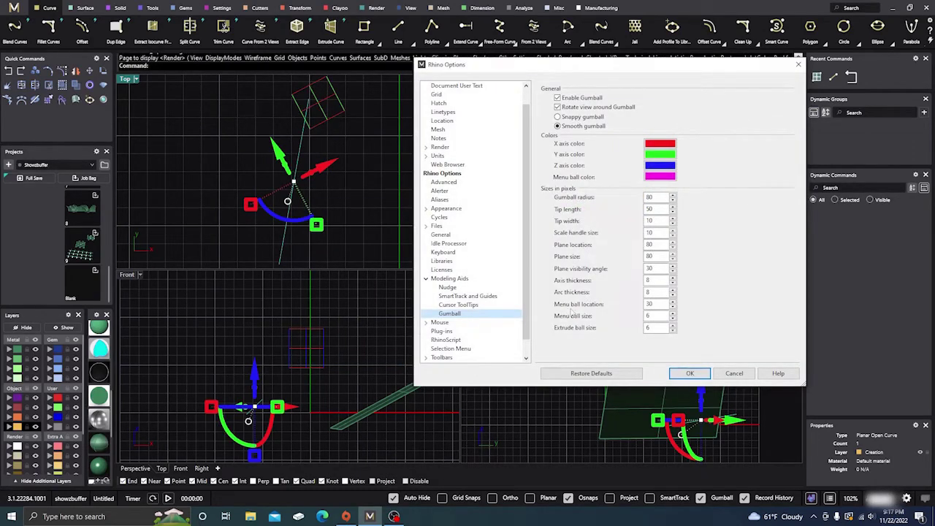
double_click(650, 304)
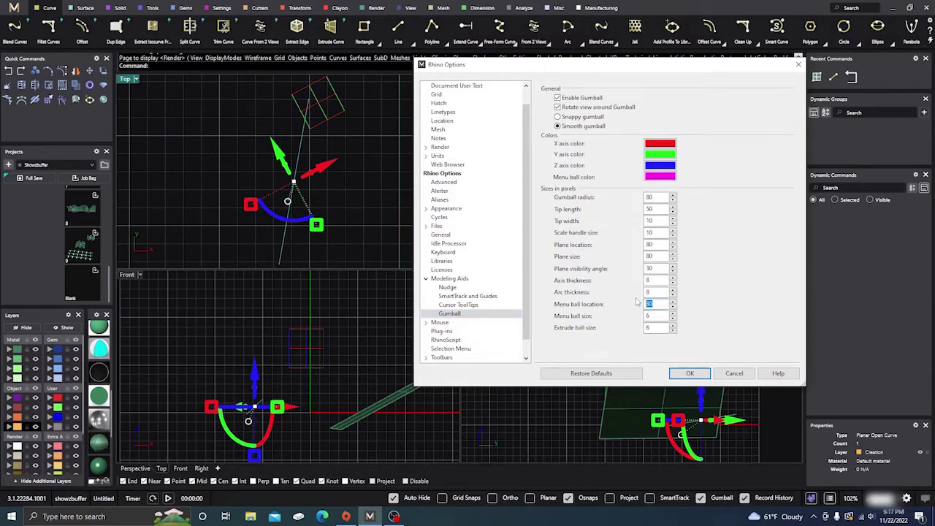
text(90)
key(Return)
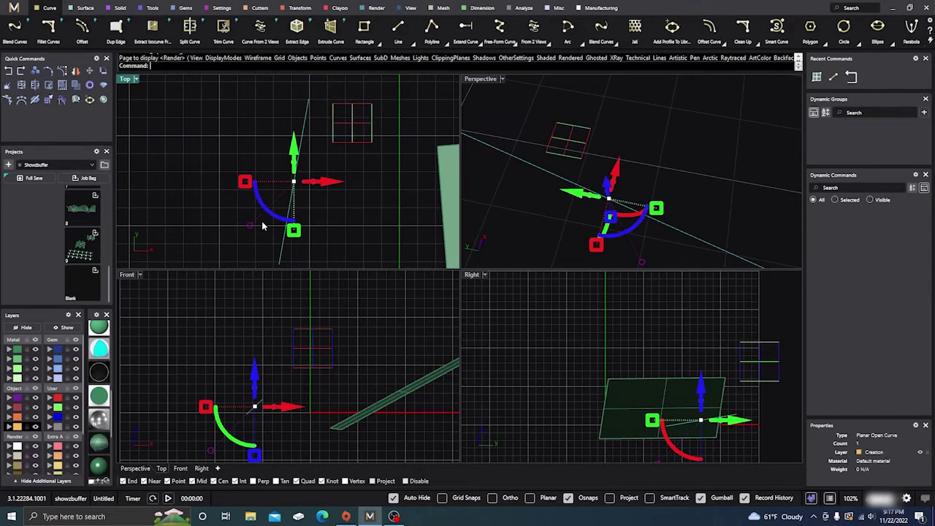
Step: Set the gumball's menu ball size to 10 pixels
click(640, 262)
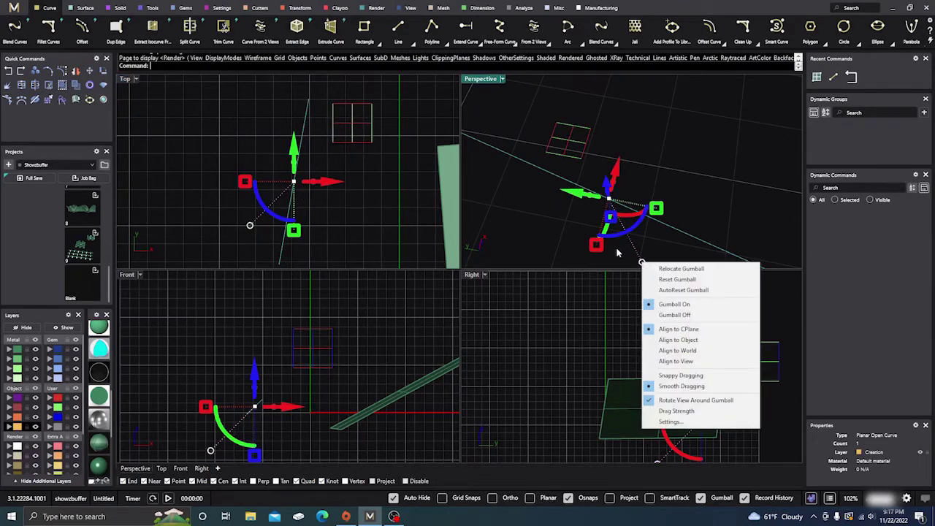
click(666, 421)
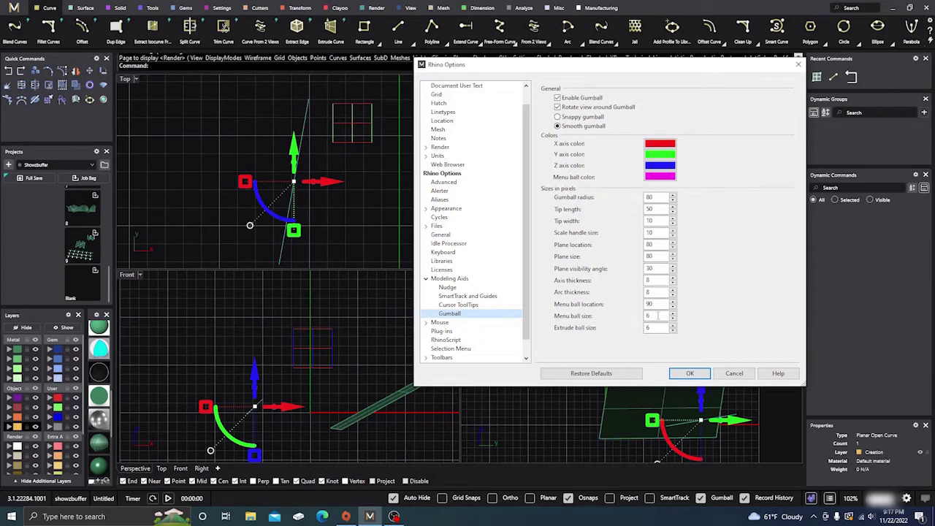
drag(657, 316, 641, 316)
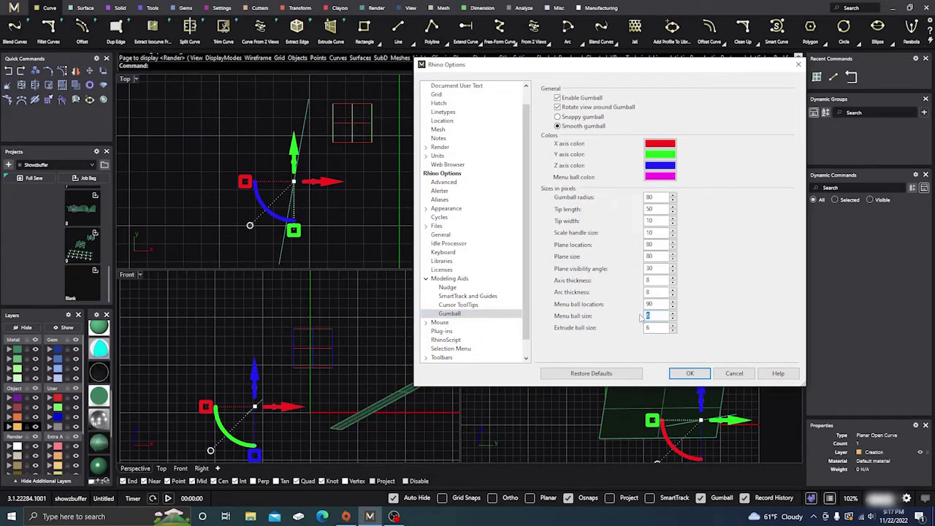
key(Return)
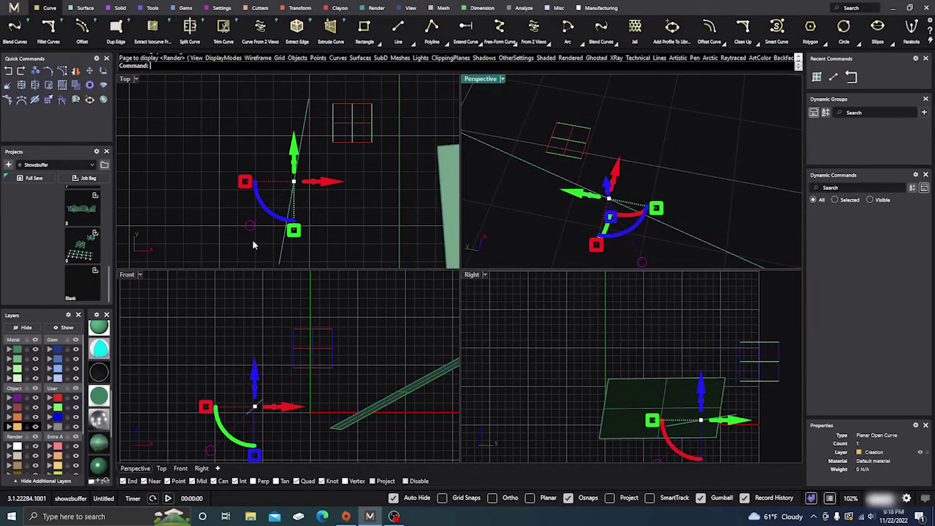
right_drag(366, 221, 343, 199)
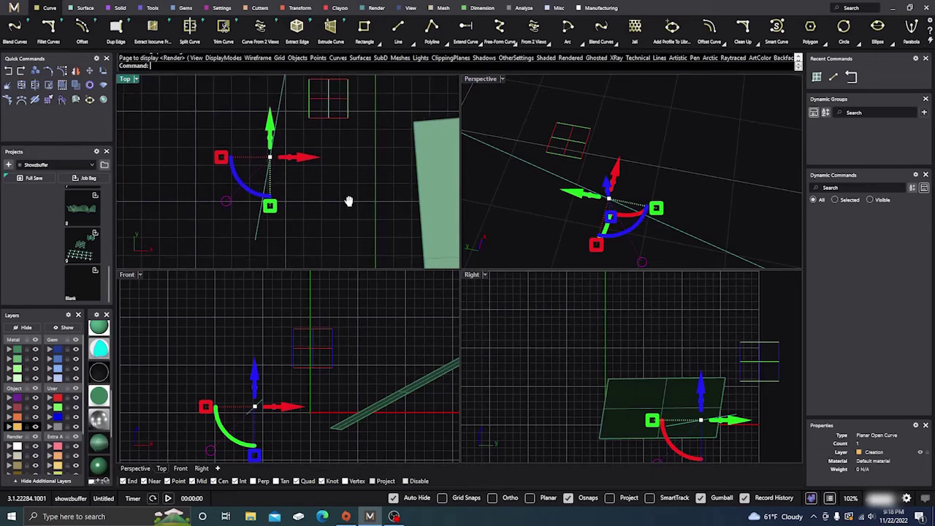
Step: Set the gumball's extrude ball size to 10 pixels
click(230, 205)
click(257, 364)
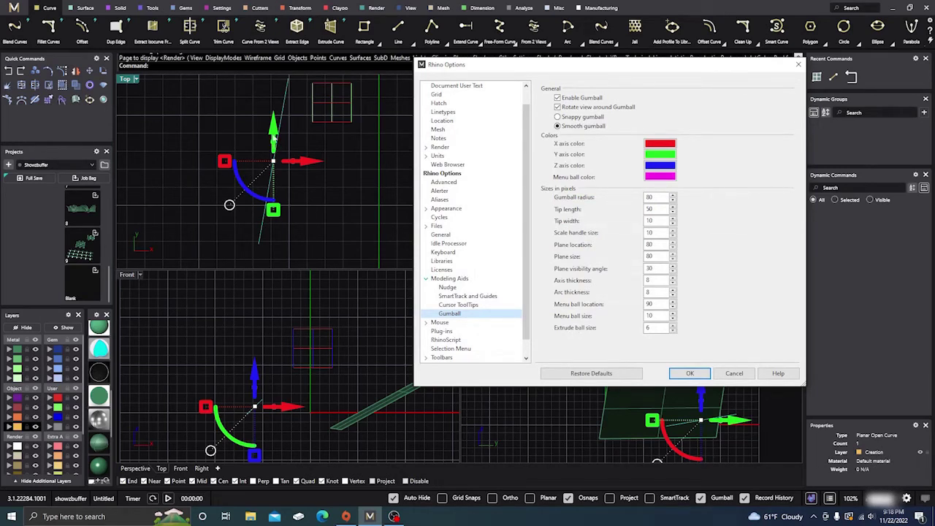
drag(654, 330, 644, 329)
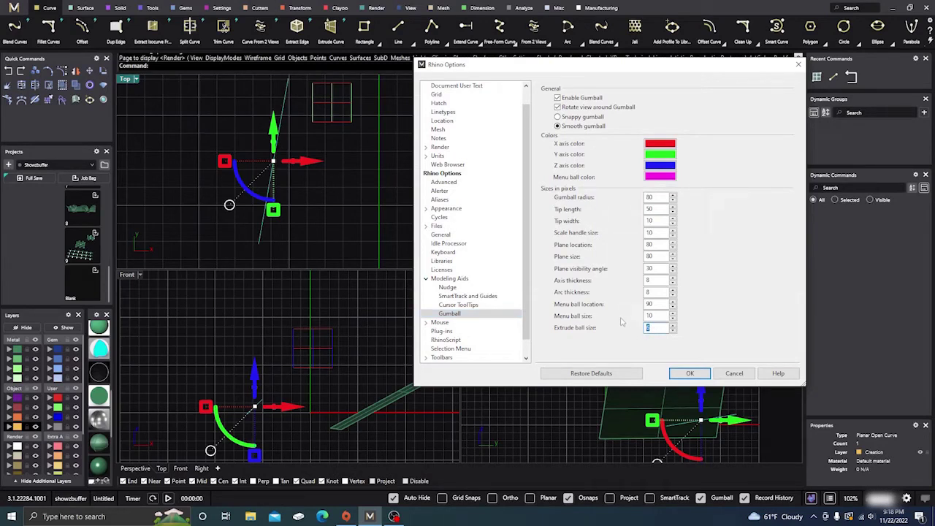
text(10)
key(Return)
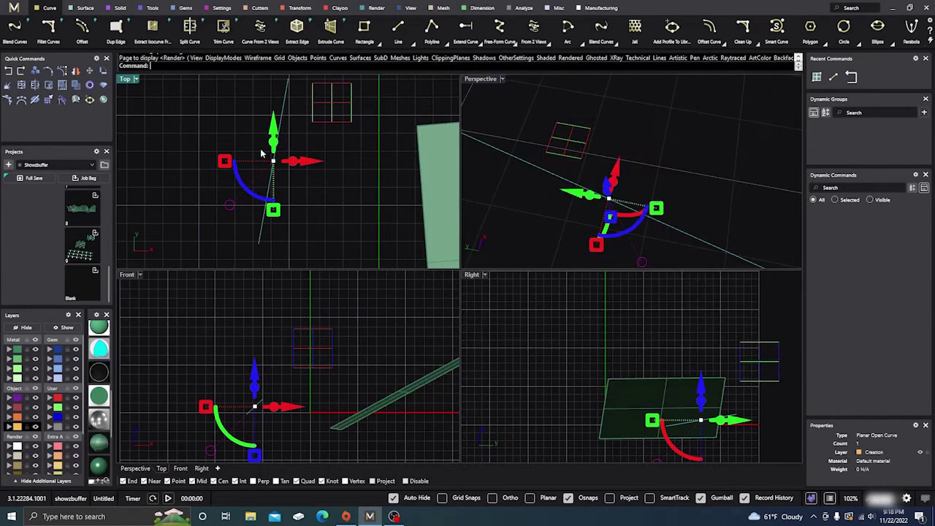
Step: Move the line freely by the gumball's centre in the Perspective view, snapping it to the near corner of the green surface
right_drag(695, 142, 584, 179)
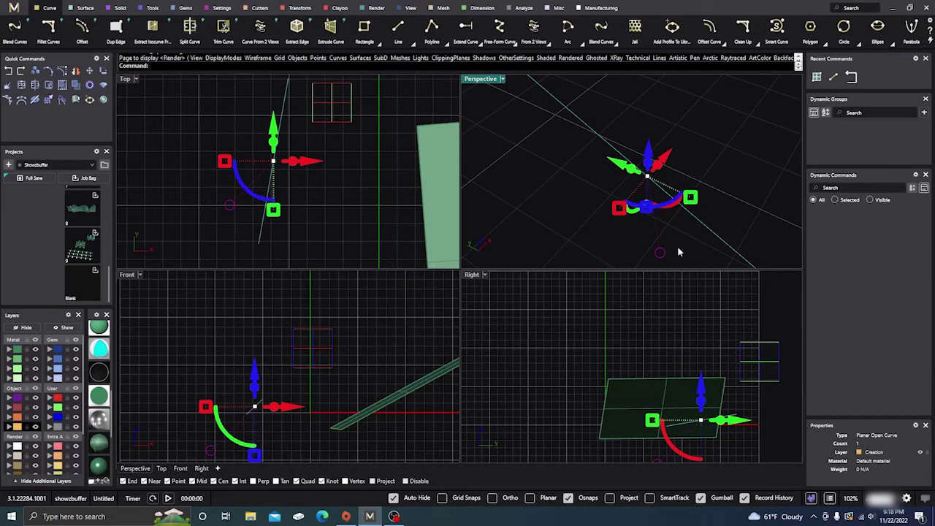
right_drag(566, 211, 591, 204)
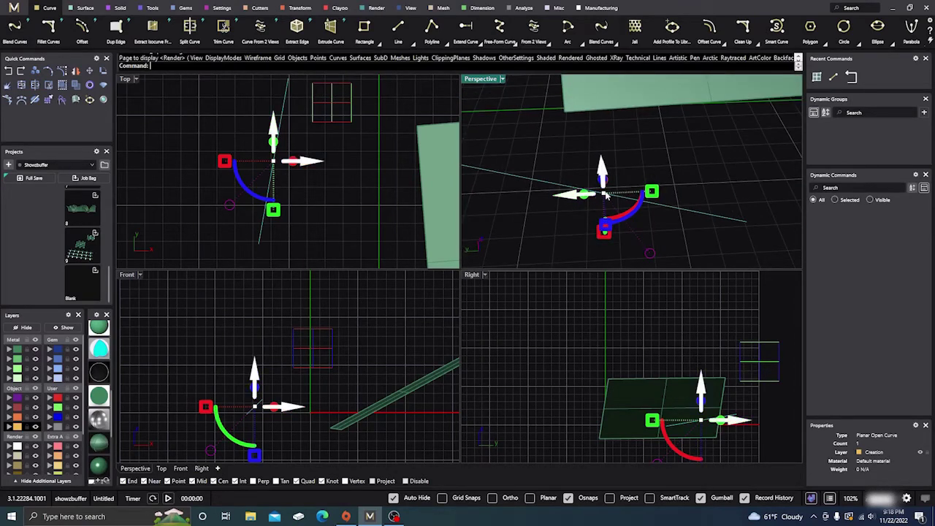
drag(606, 194, 562, 142)
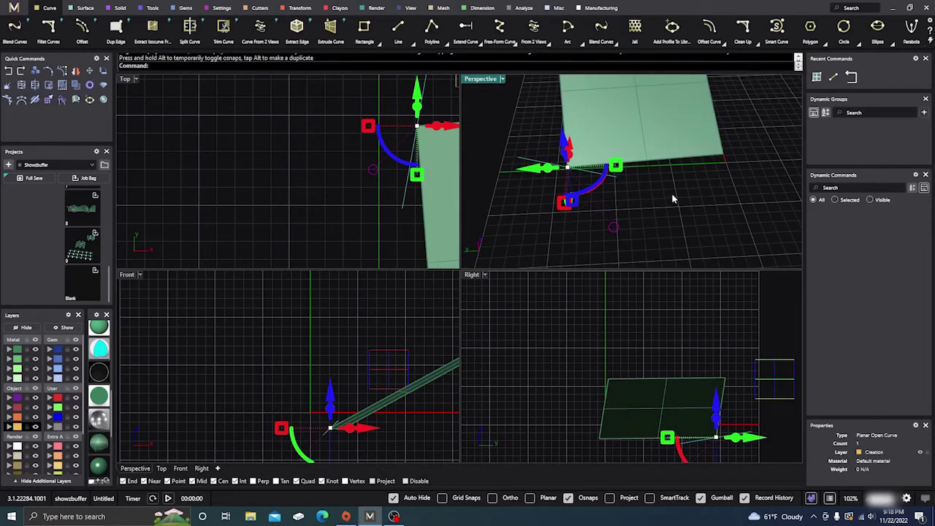
Step: Extrude the line into a surface along the green axis, away from the green surface, using the gumball's extrude ball
right_drag(668, 222, 595, 194)
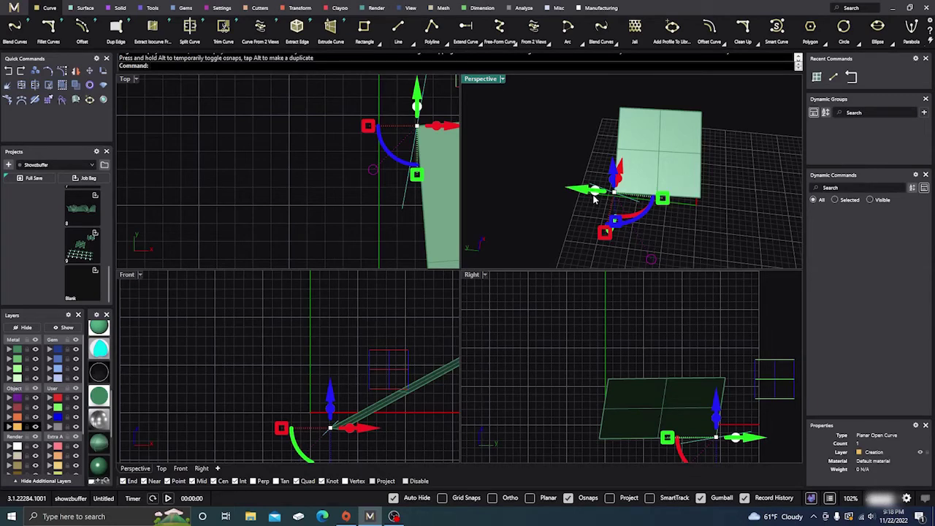
ctrl+drag(595, 197, 554, 211)
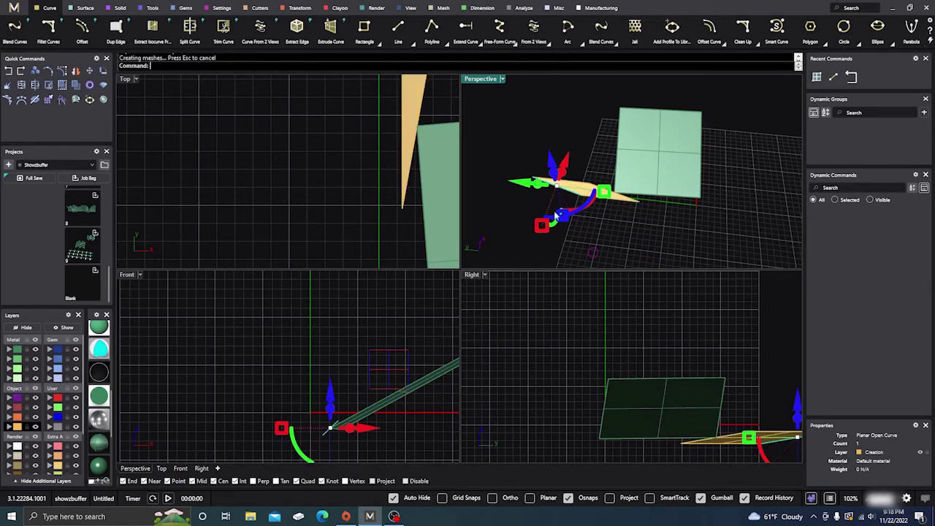
right_drag(653, 241, 624, 217)
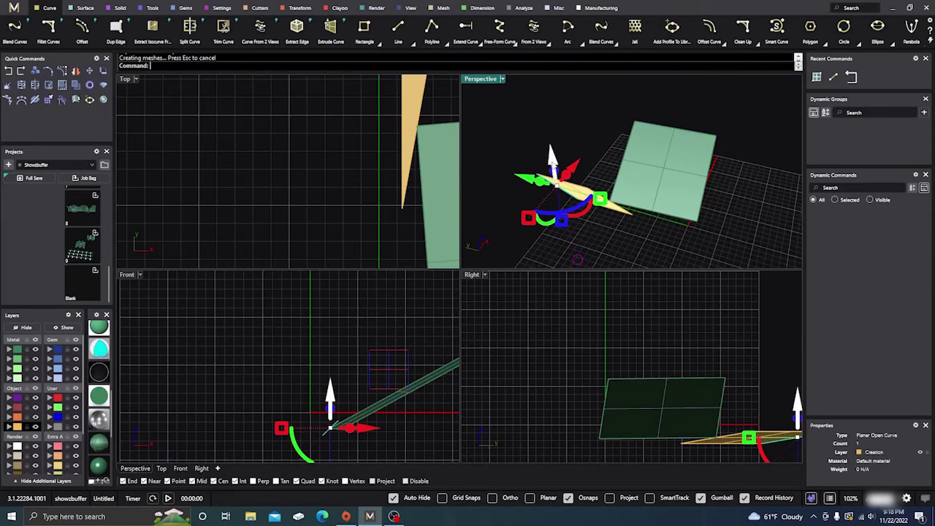
Step: Move the line up along the blue axis, clear of its extruded surface, and deselect it
drag(551, 155, 555, 135)
key(Escape)
right_drag(583, 137, 610, 177)
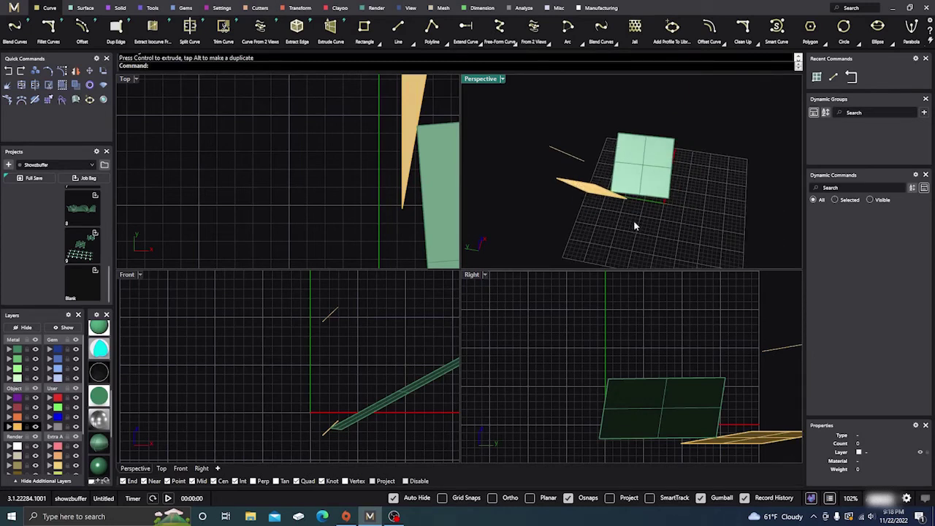
mouse_move(635, 226)
right_down()
mouse_move(651, 244)
mouse_move(638, 244)
right_up()
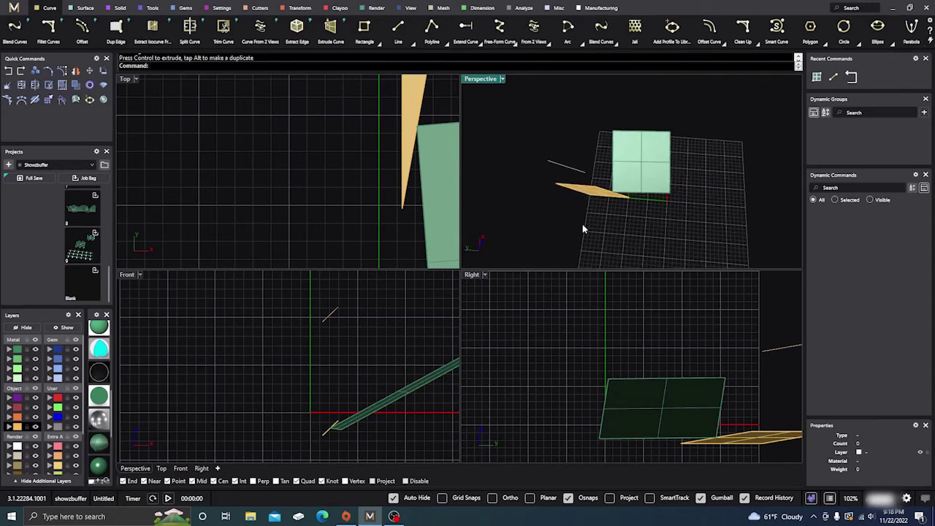